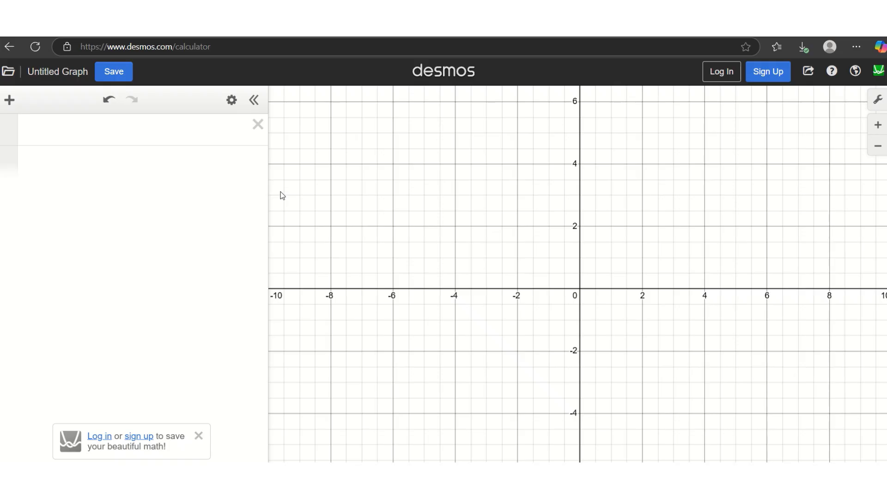
Step: Graph f(x)=x^2 in the first expression line and leave an empty second line below
left_click(121, 132)
type("f")
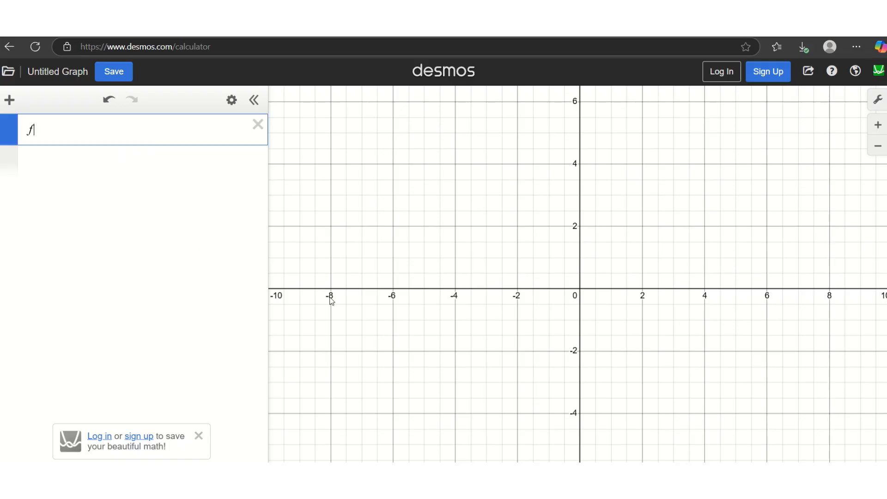
type("(x)=")
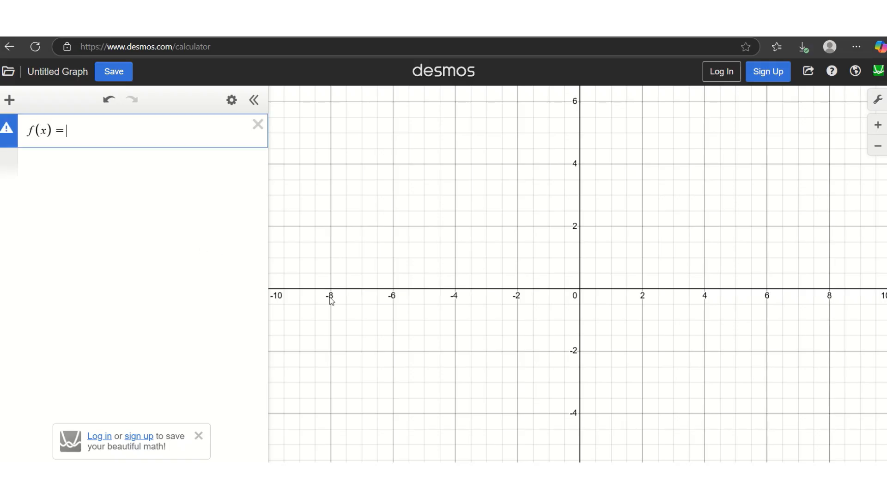
type("x^2")
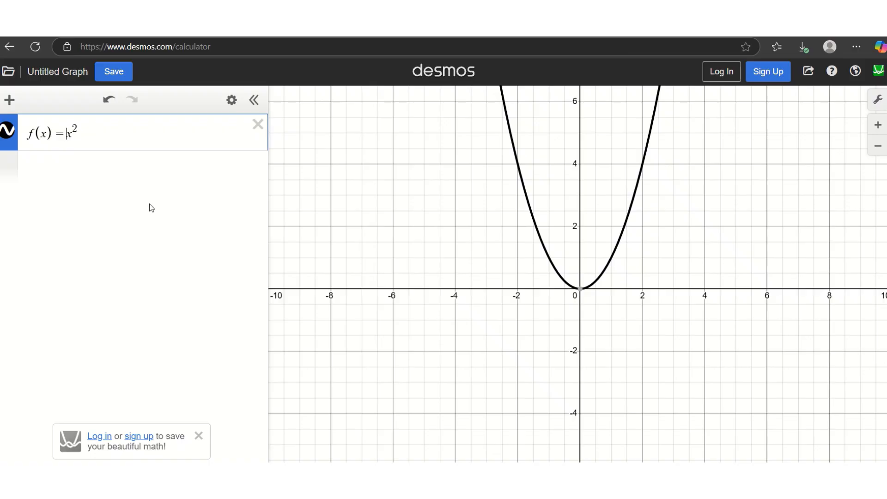
type("1")
key("BackSpace")
left_click(68, 171)
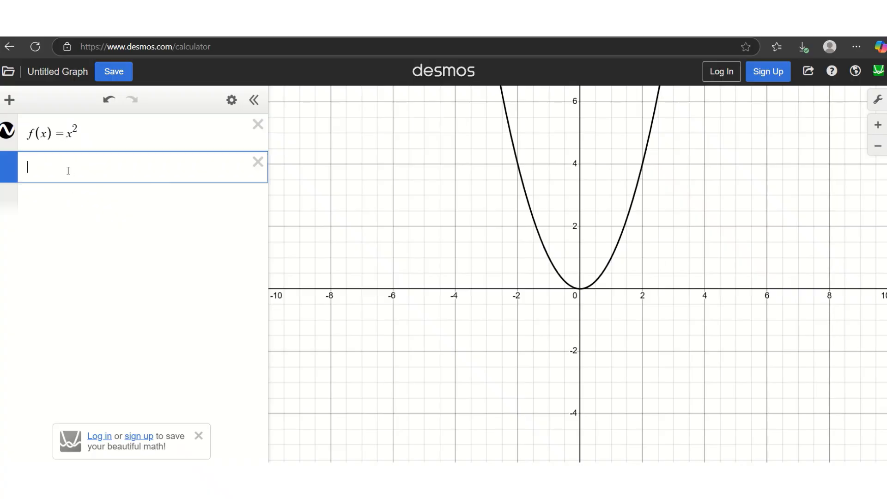
Step: Graph f(x)=x^2+2 and label the vertices (0, 0) and (0, 2) of both parabolas
type("f(x")
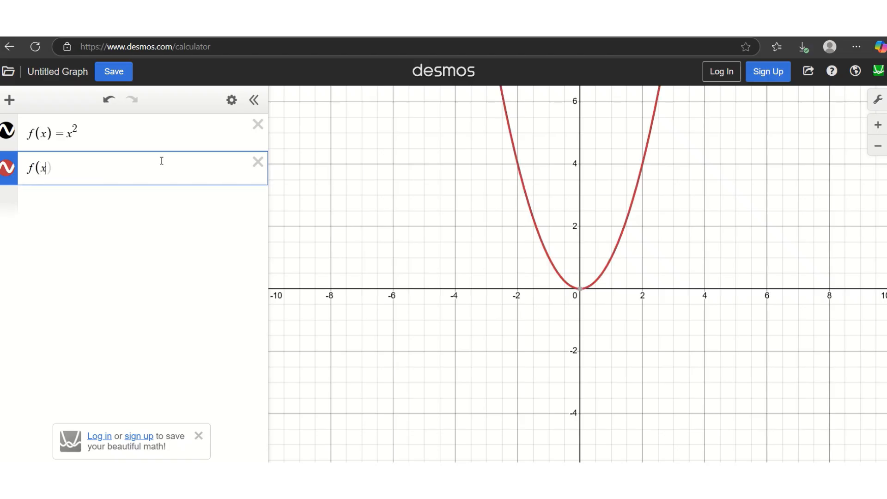
type(")=x^2")
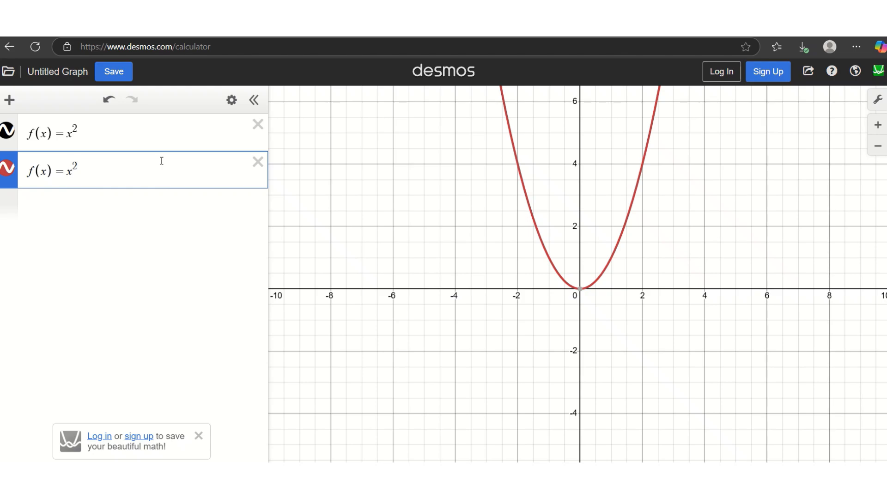
type("+ ")
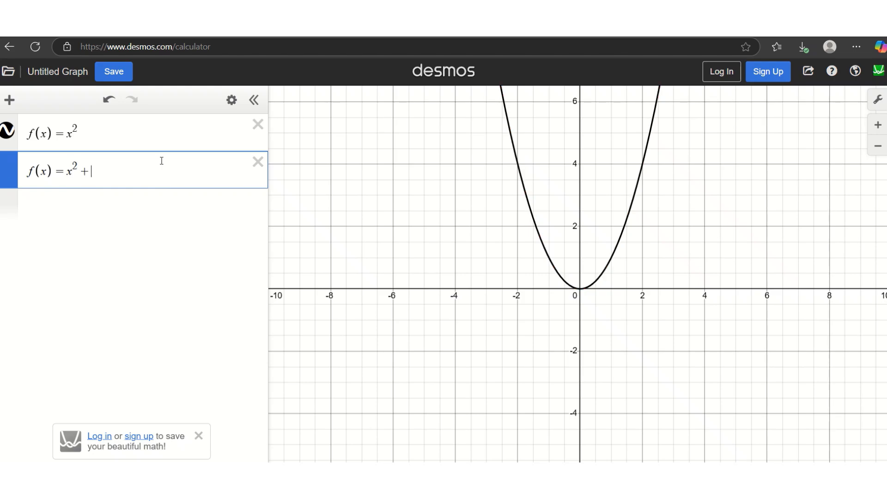
type("2")
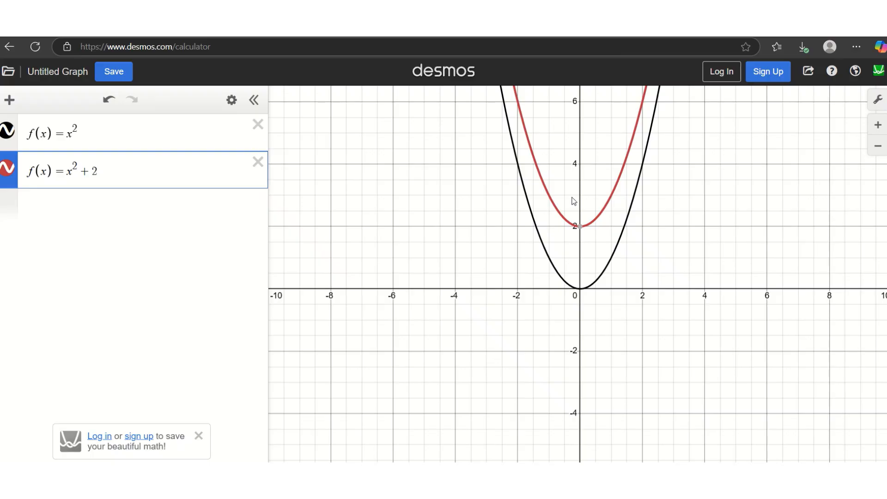
left_click(581, 228)
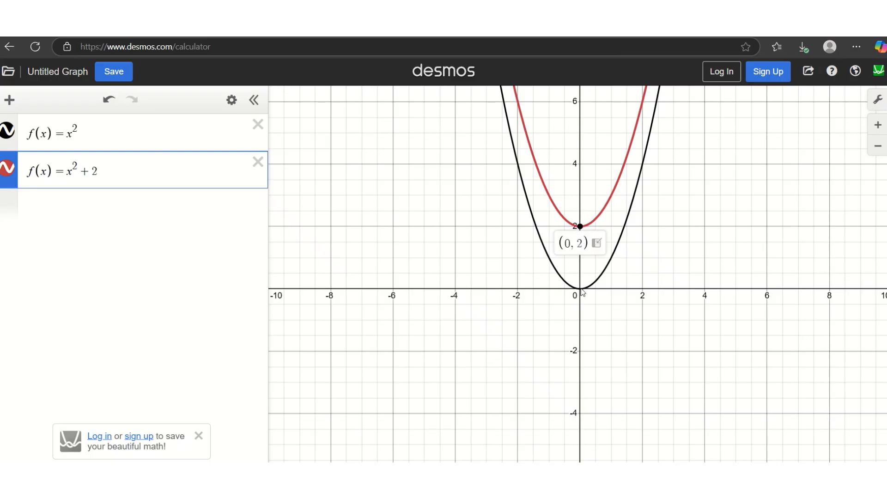
left_click(202, 138)
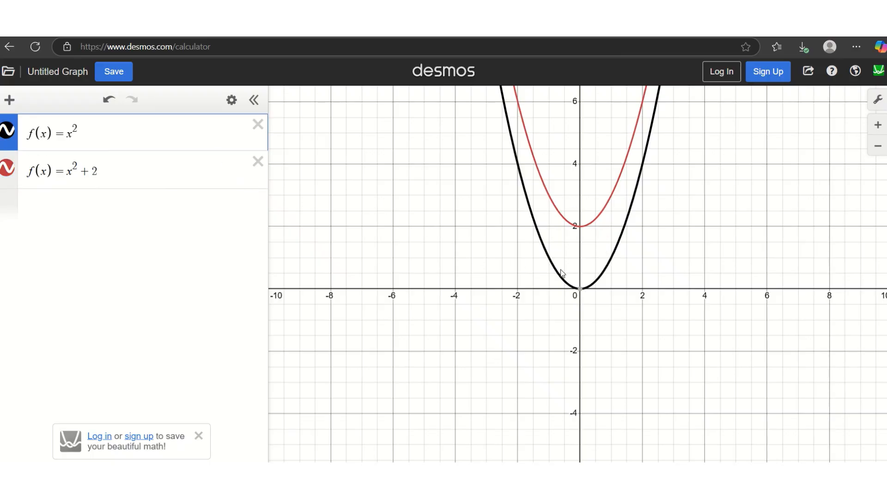
left_click(581, 290)
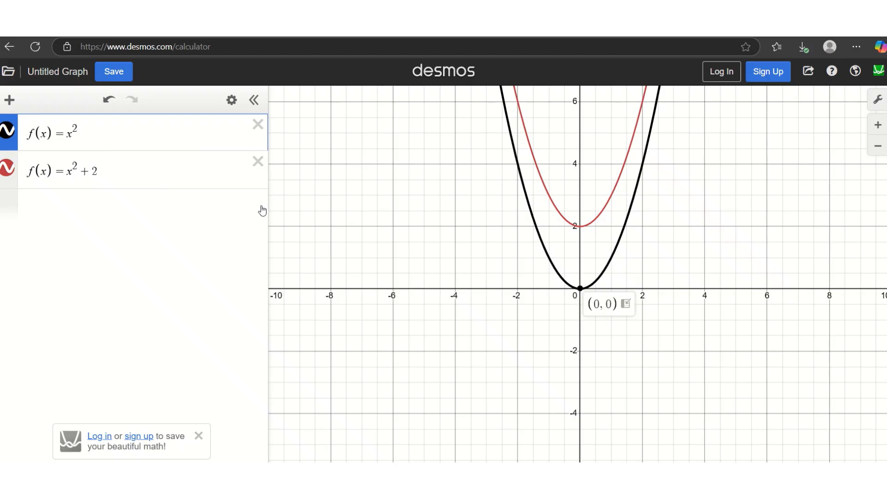
left_click(168, 170)
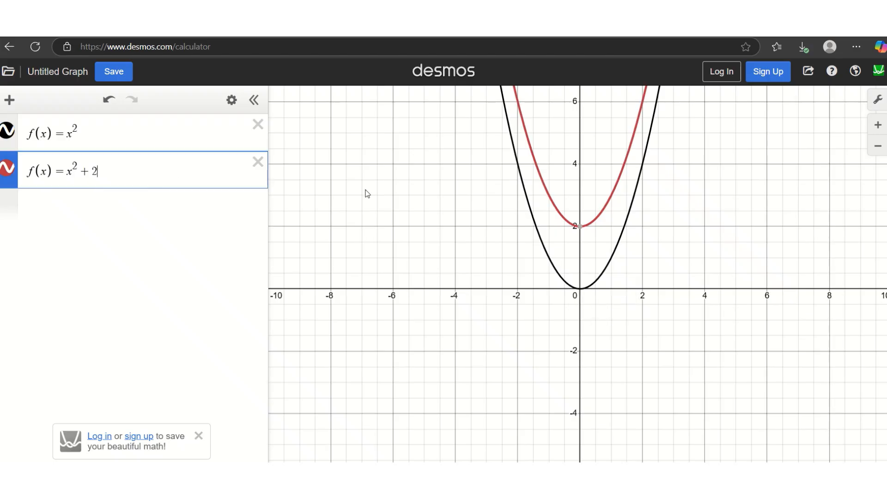
left_click(581, 226)
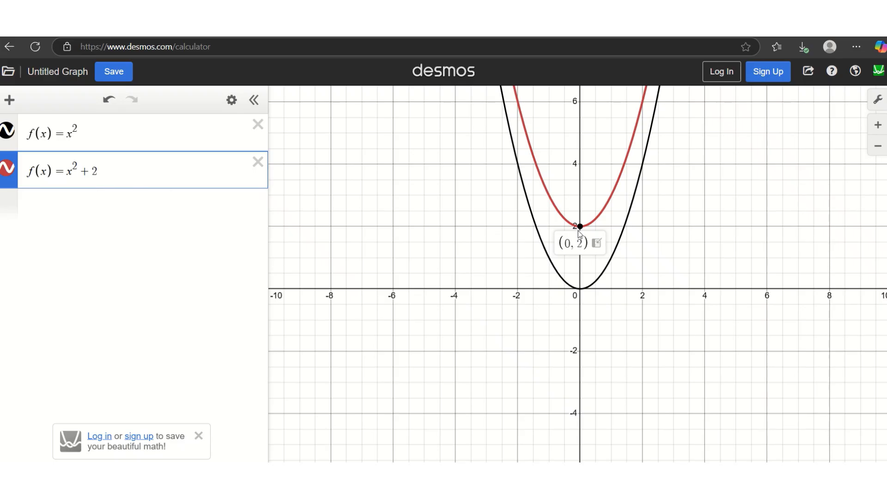
Step: Shift the red parabola to x^2+4, then x^2+3, labelling vertices (0, 4) and (0, 3)
left_click(114, 170)
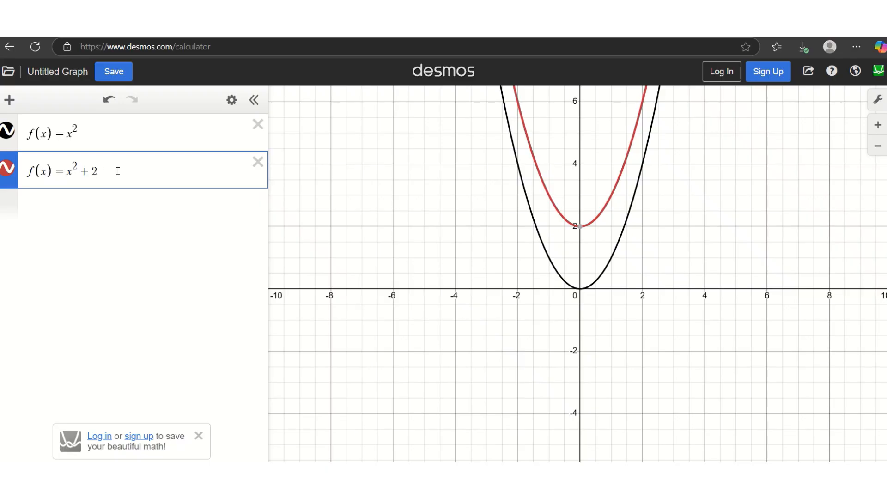
key("BackSpace")
type("4")
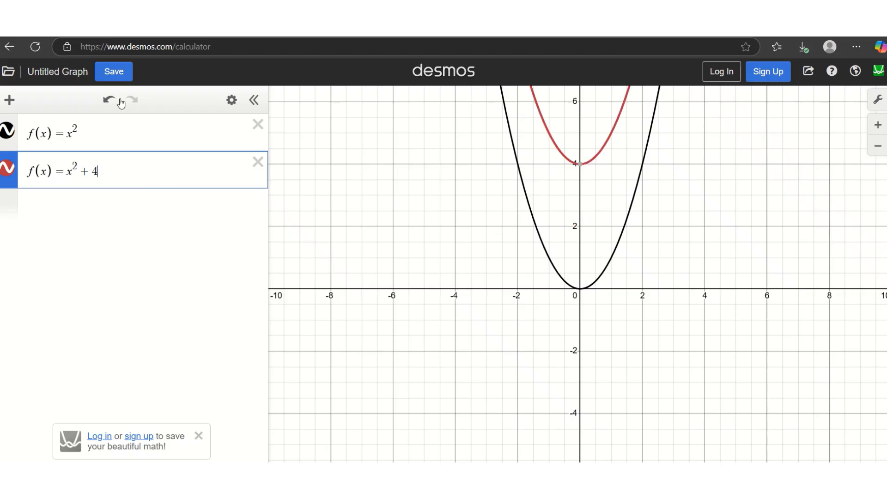
left_click(581, 164)
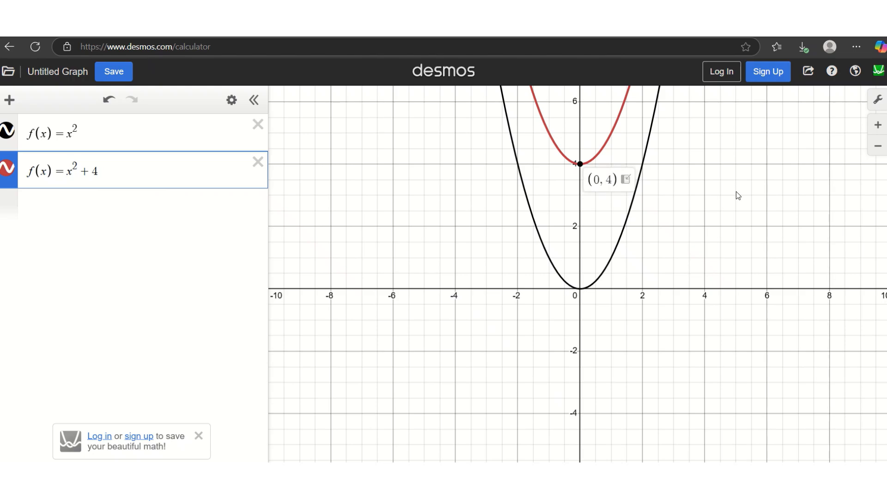
left_click(176, 179)
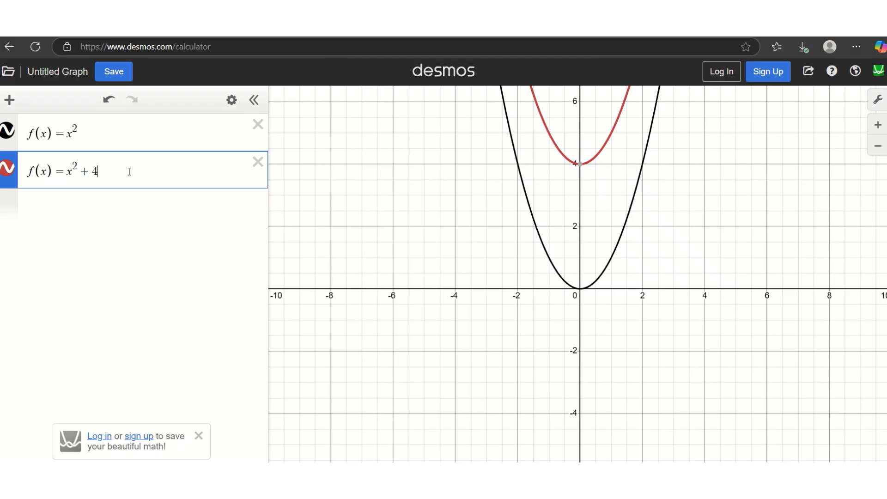
key("BackSpace")
type("3")
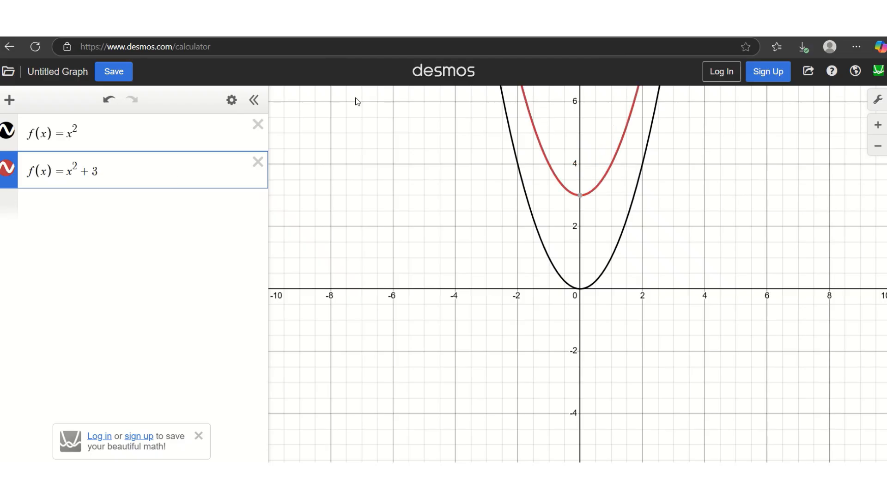
left_click(581, 195)
Step: Shift it to x^2+5, then x^2+4.5, labelling vertices (0, 5) and (0, 4.5)
left_click(145, 175)
key("BackSpace")
type("5")
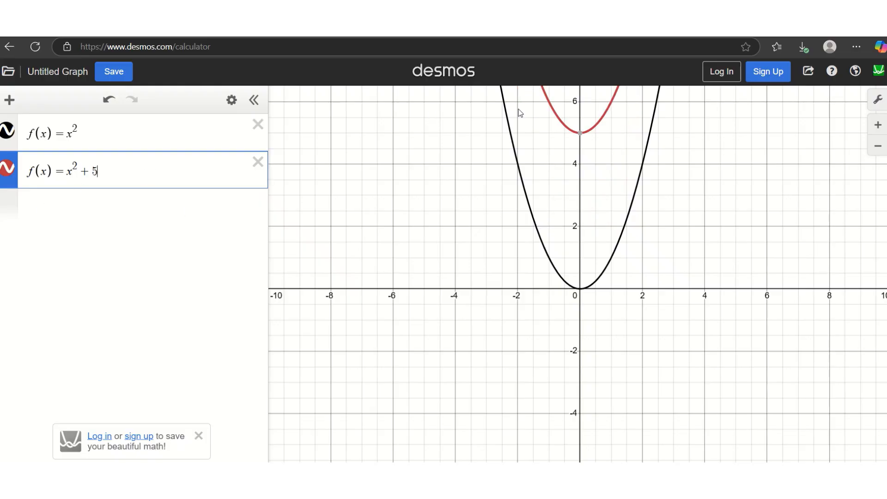
left_click(581, 133)
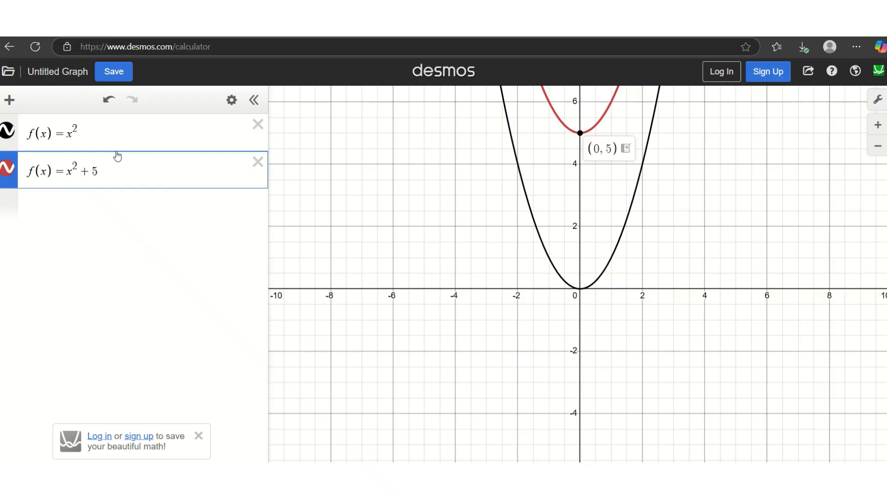
left_click(125, 170)
key("BackSpace")
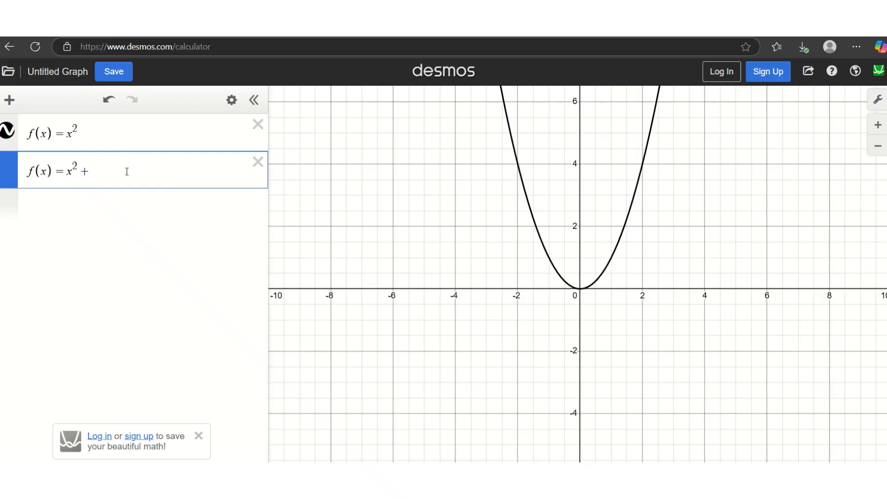
type("4.5")
left_click(580, 149)
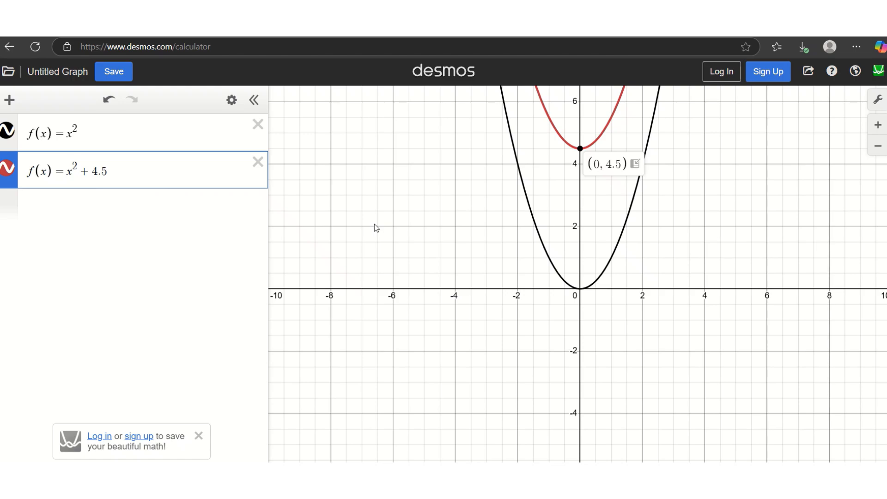
Step: Lower the red parabola to x^2−3, then x^2−5, labelling vertices (0, −3) and (0, −5)
left_click(145, 171)
key("BackSpace")
key("BackSpace")
key("BackSpace")
key("BackSpace")
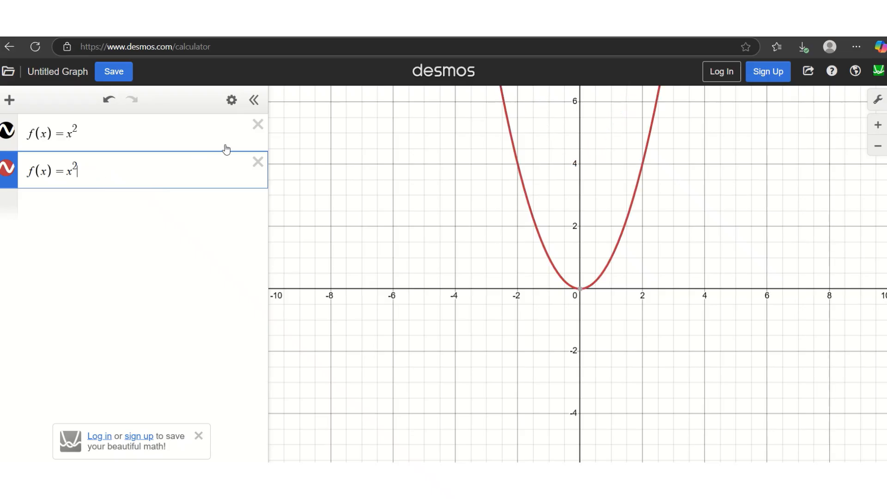
type("-3")
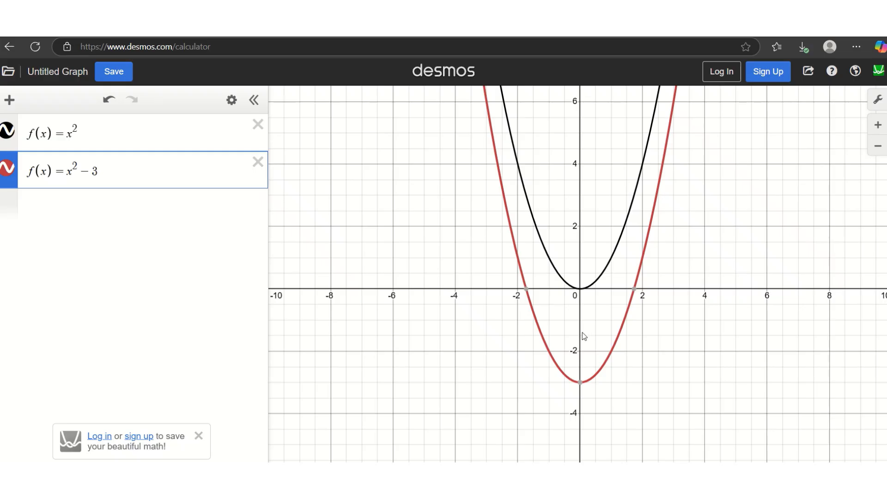
left_click(580, 382)
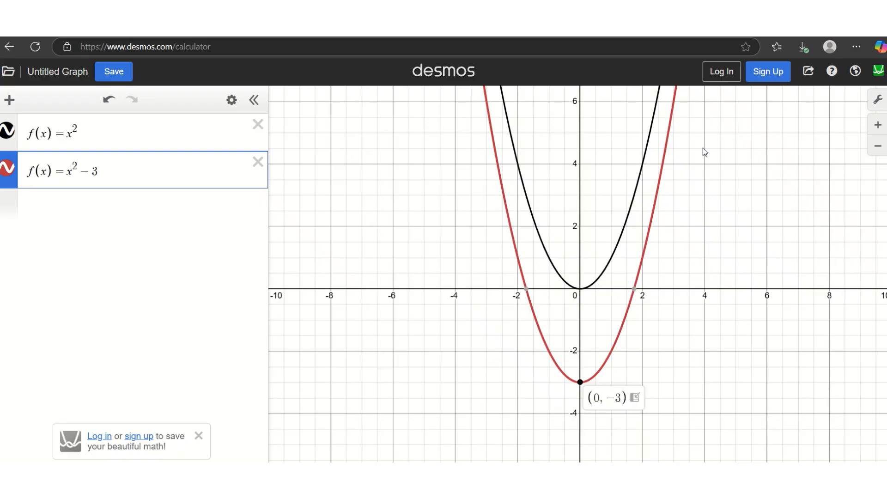
left_click(143, 170)
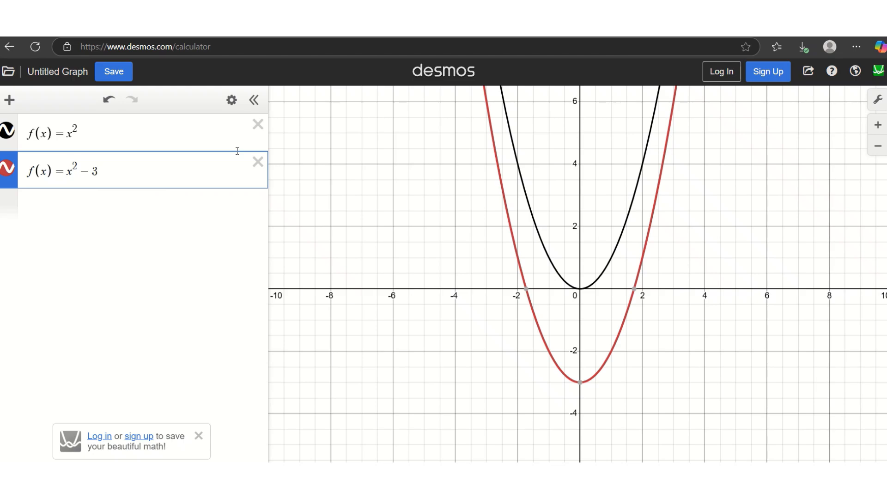
key("BackSpace")
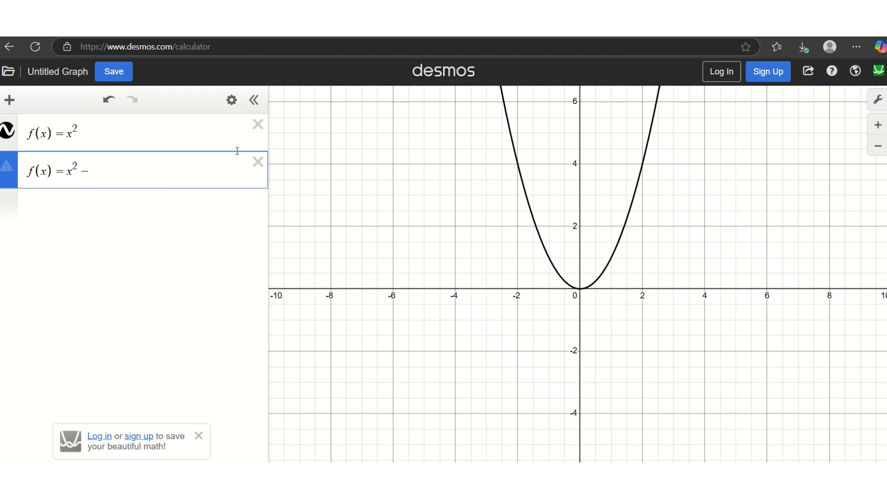
type("5")
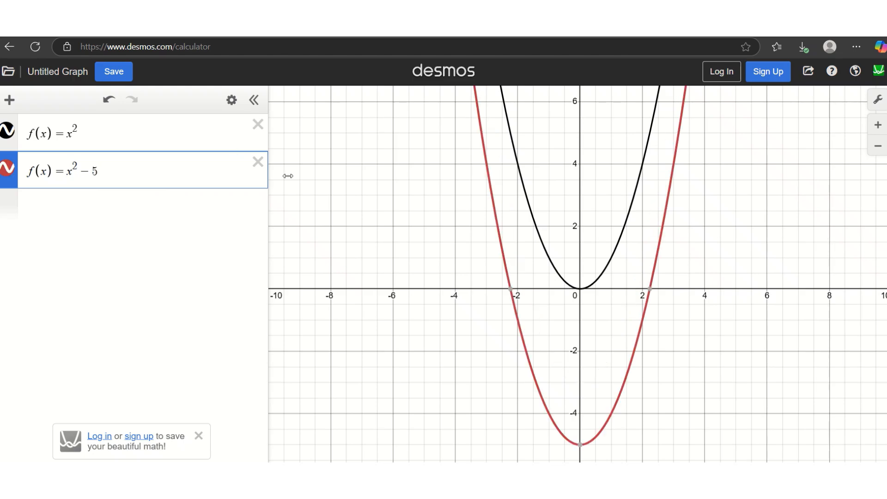
left_click(580, 444)
Step: Replace the x^2−5 expression with f(x) = x^2 + 5
left_click(258, 162)
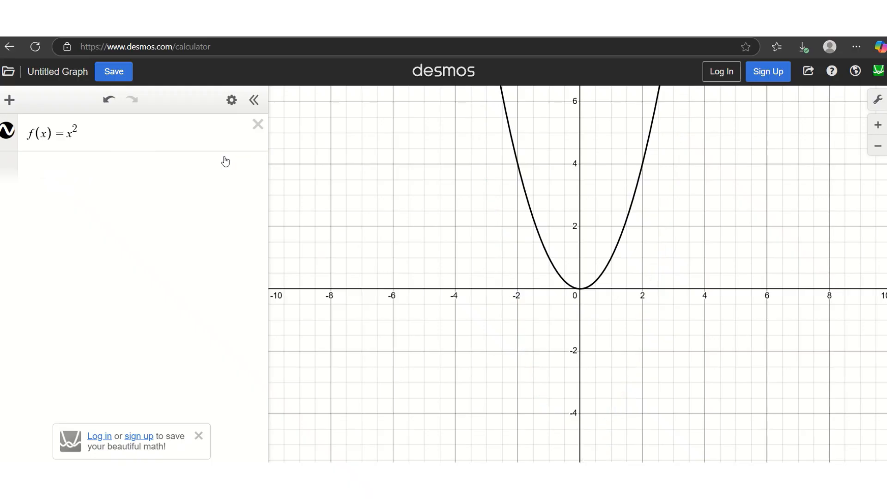
left_click(169, 173)
type("f(x) = x^2 ")
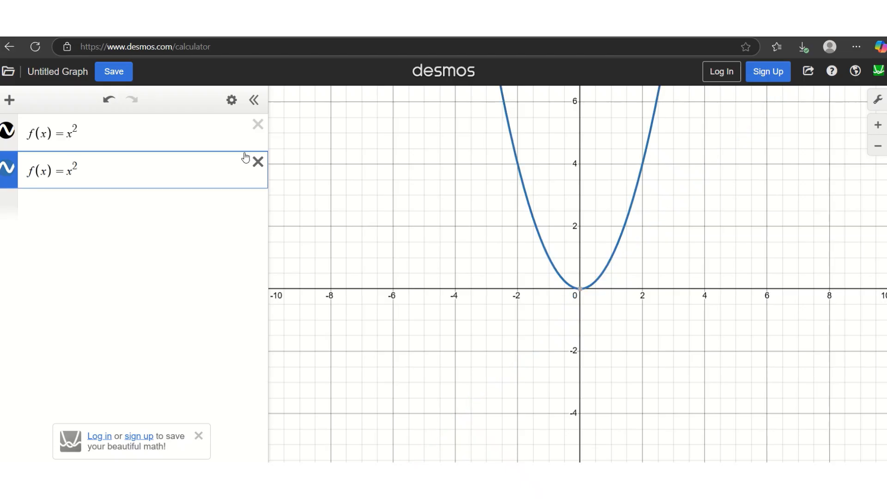
type("+ 5")
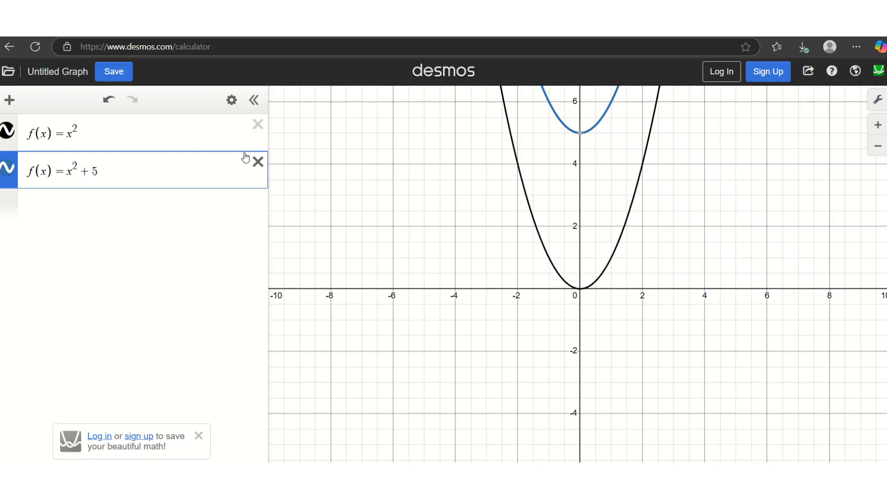
Step: Add f(x)=5+x^2 as a third expression and toggle it to compare with x^2+5
left_click(182, 200)
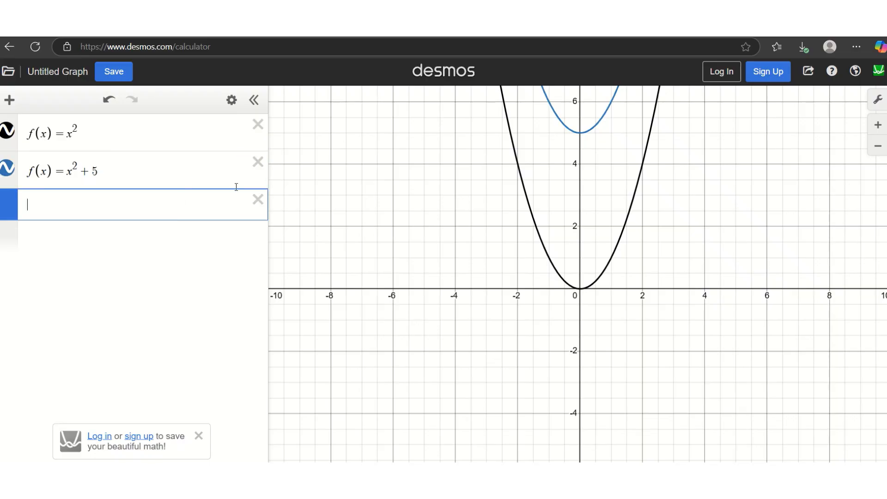
type("f(x)")
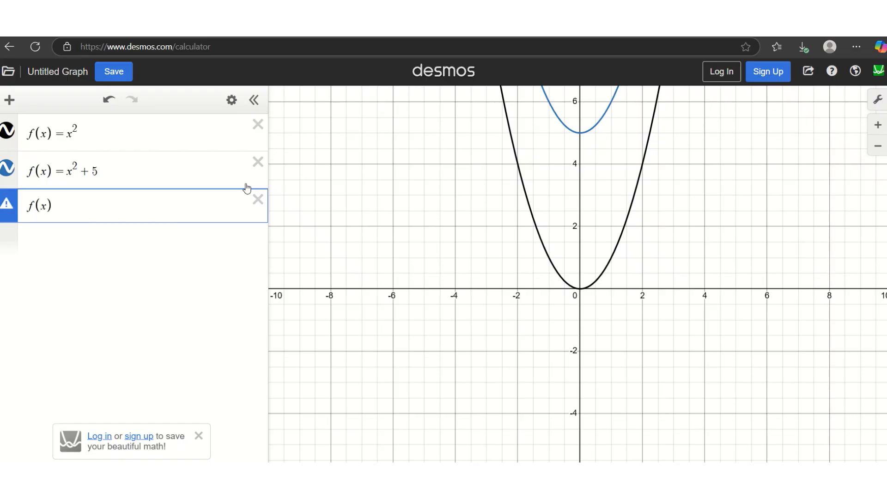
type("=5+x^2")
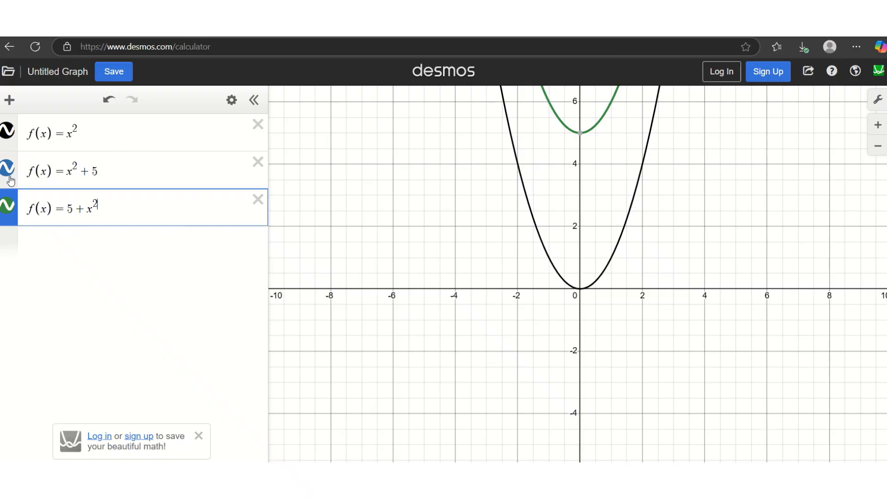
left_click(9, 208)
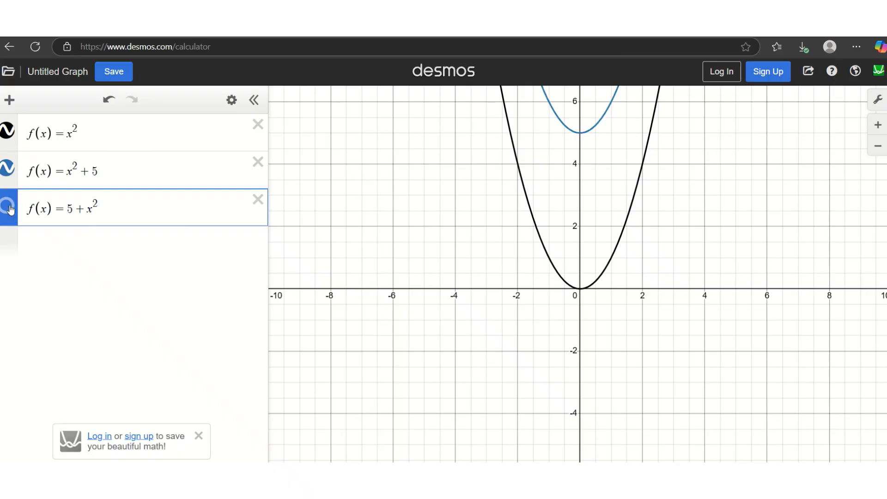
left_click(10, 208)
left_click(10, 208)
left_click(9, 208)
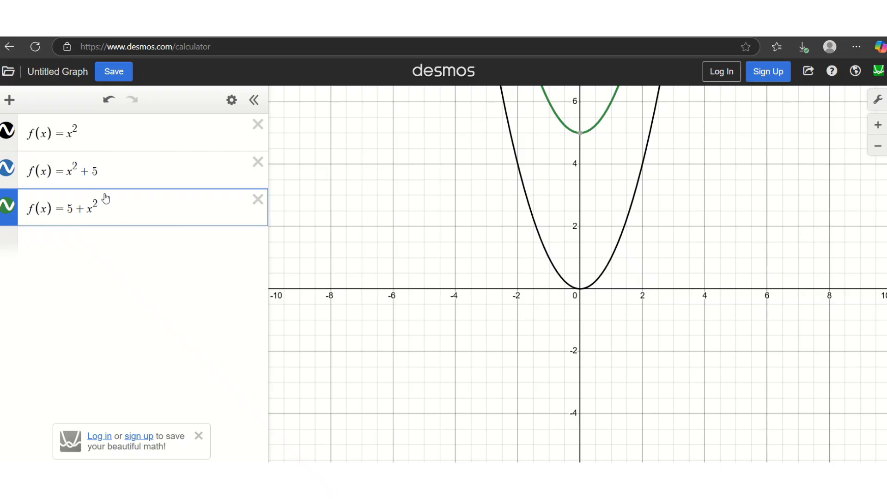
Step: Change the second expression to x^2−5 and start a minus before the 5 in the third
left_click(104, 171)
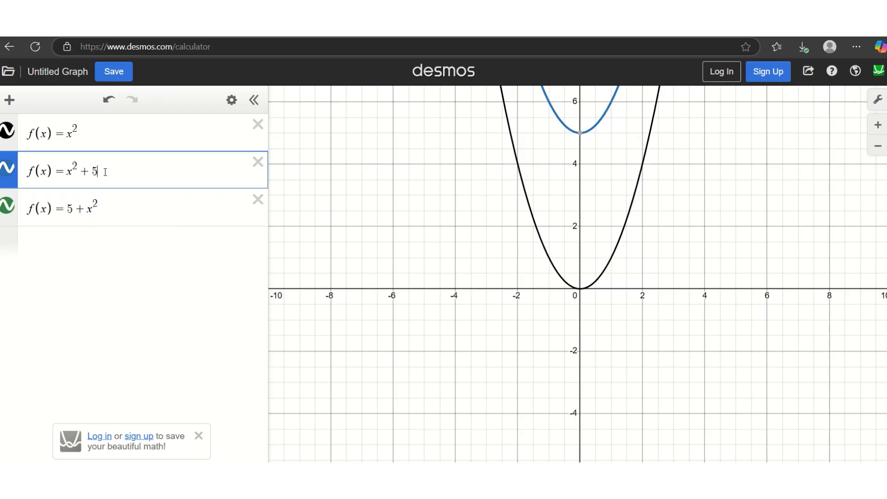
key("BackSpace")
key("BackSpace")
type("-5")
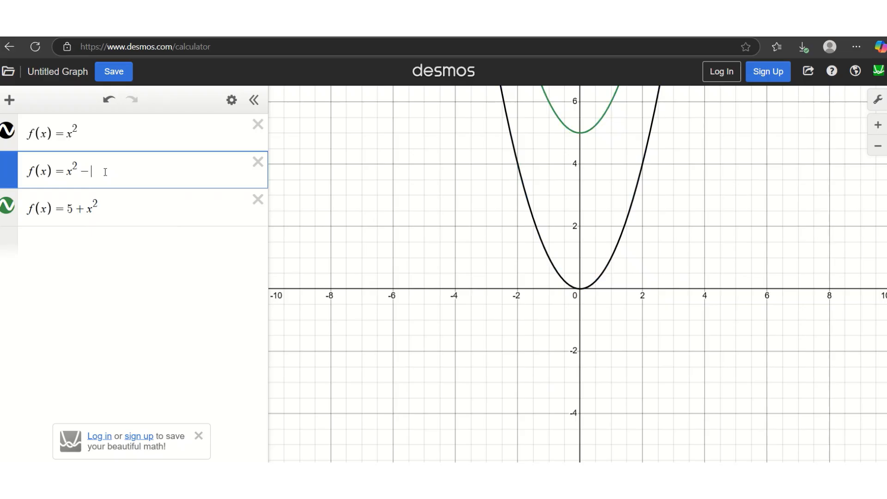
left_click(70, 211)
type("-")
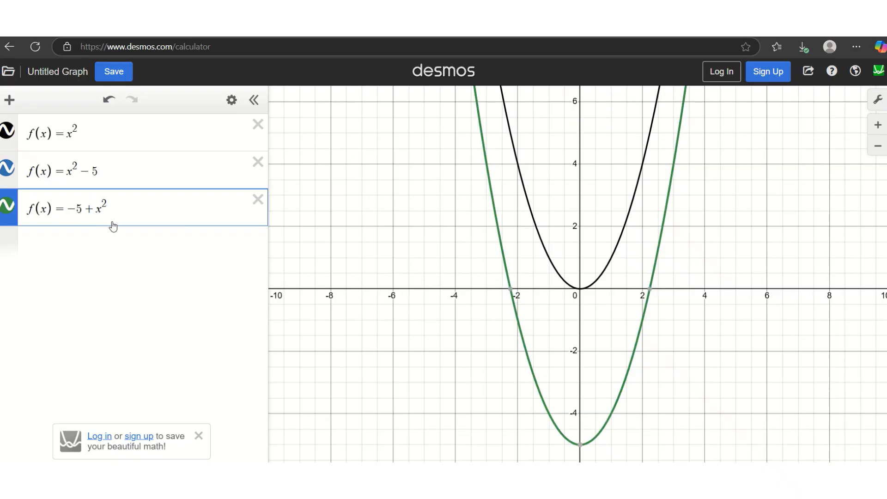
Step: Toggle the green −5+x^2 parabola to confirm it overlaps x^2−5, then delete it
left_click(9, 206)
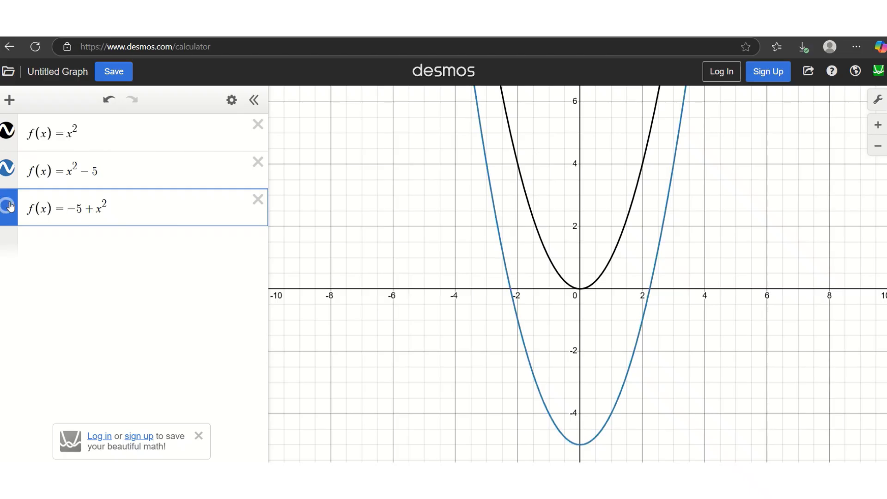
left_click(9, 205)
left_click(10, 206)
left_click(9, 206)
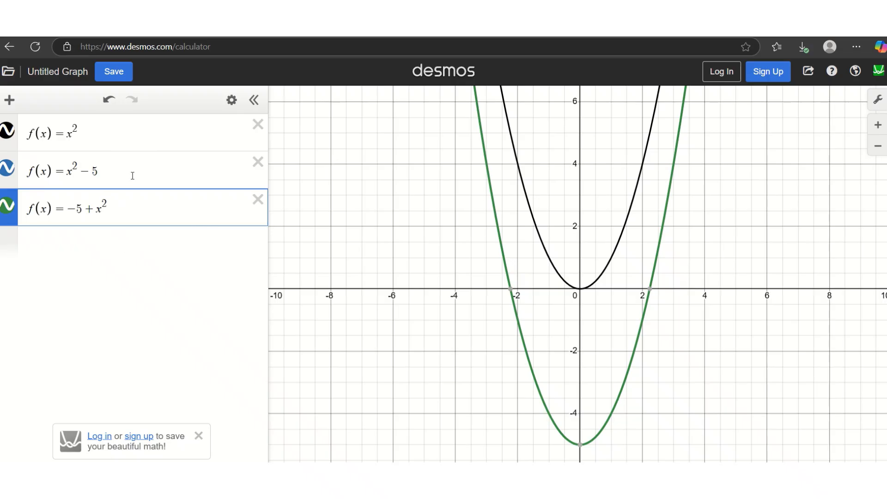
left_click(258, 199)
Step: Delete the x^2−5 expression and graph f(x)=(x+2)^2 with its vertex at (−2, 0)
left_click(258, 162)
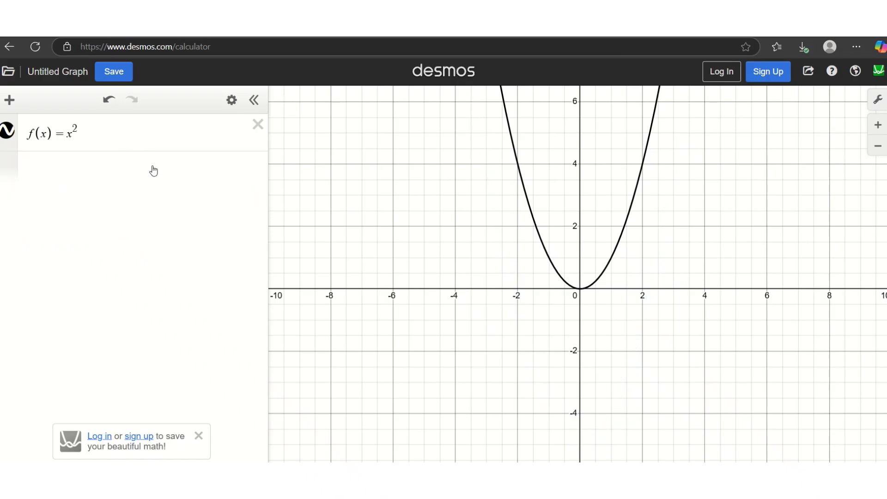
left_click(148, 167)
type("f(x)")
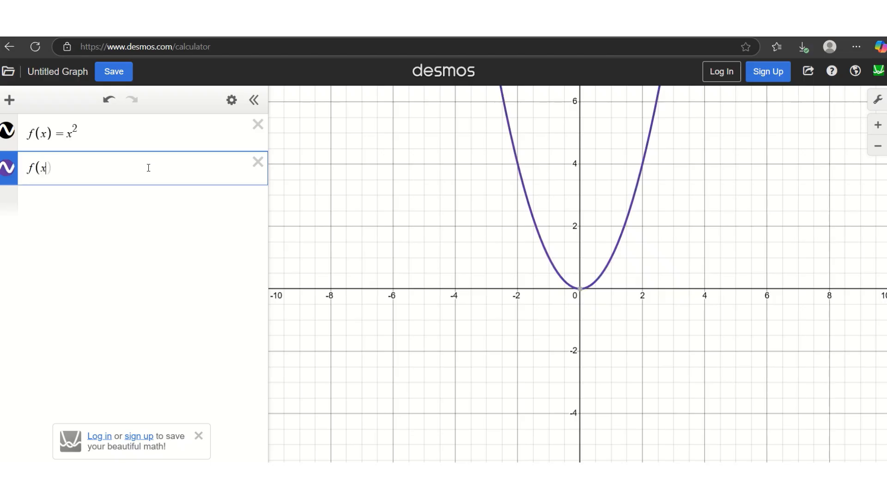
type("=(")
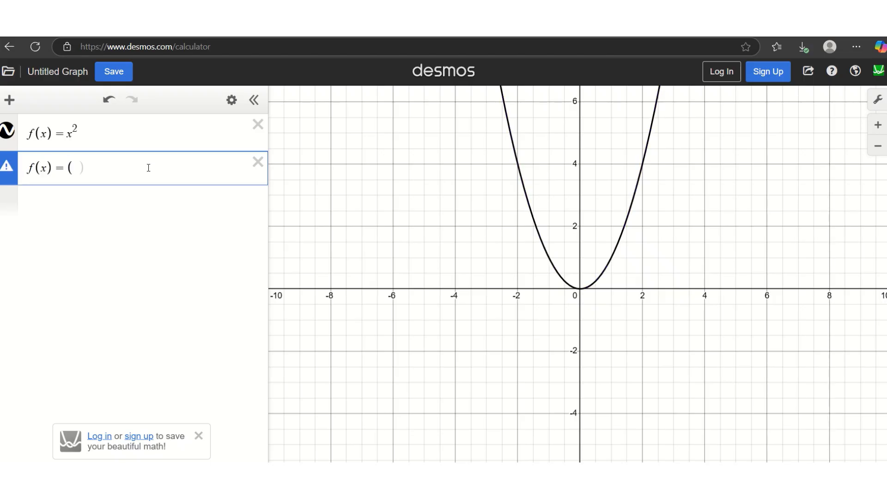
type("x+2)")
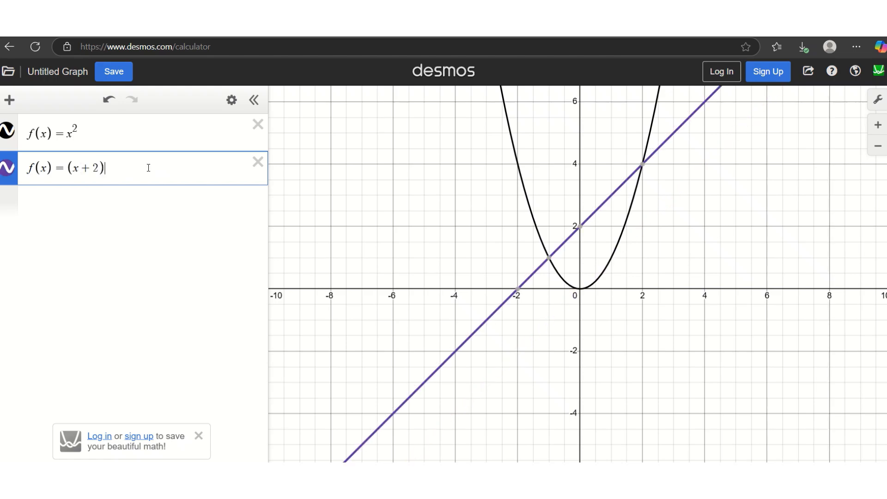
type("^2")
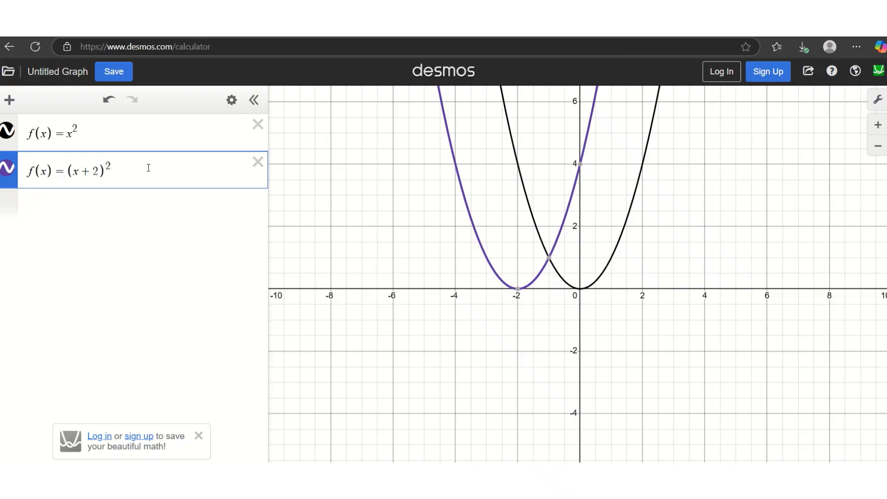
left_click(126, 202)
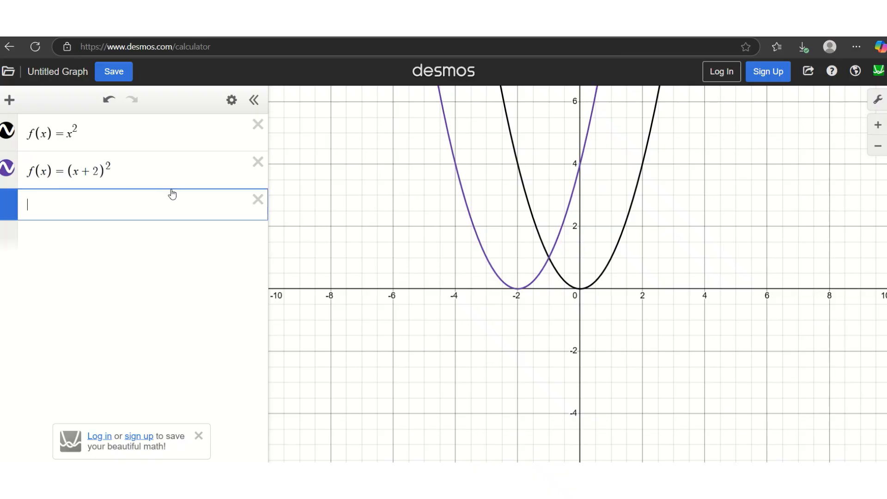
Step: Add a hidden third expression f(x)=x^2+2 and label the (x+2)^2 vertex (−2, 0)
type("f(x)=x")
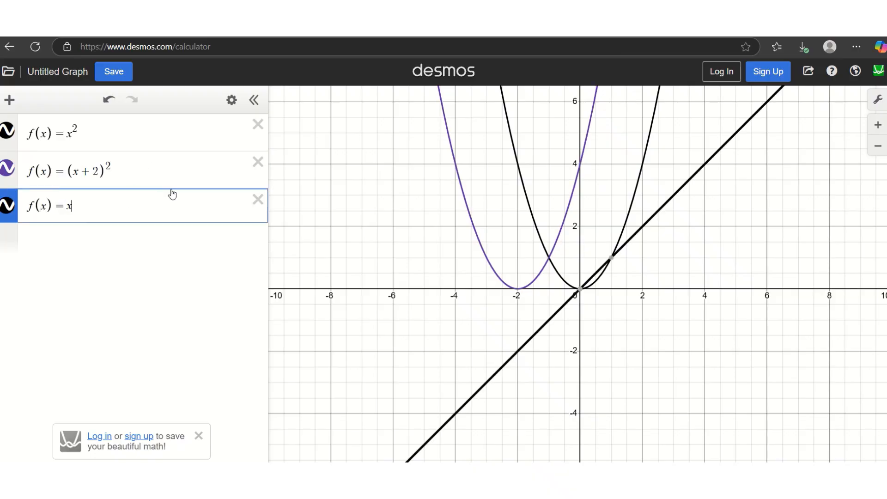
type("^2")
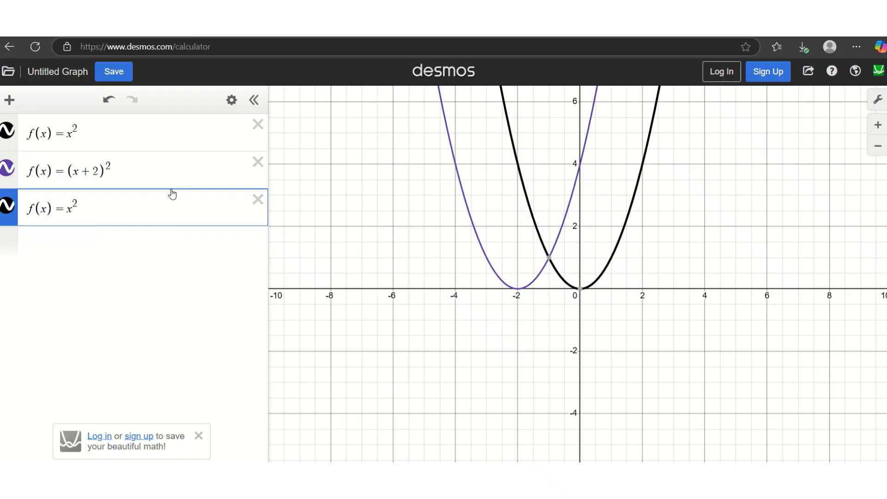
key("Right")
type("+2")
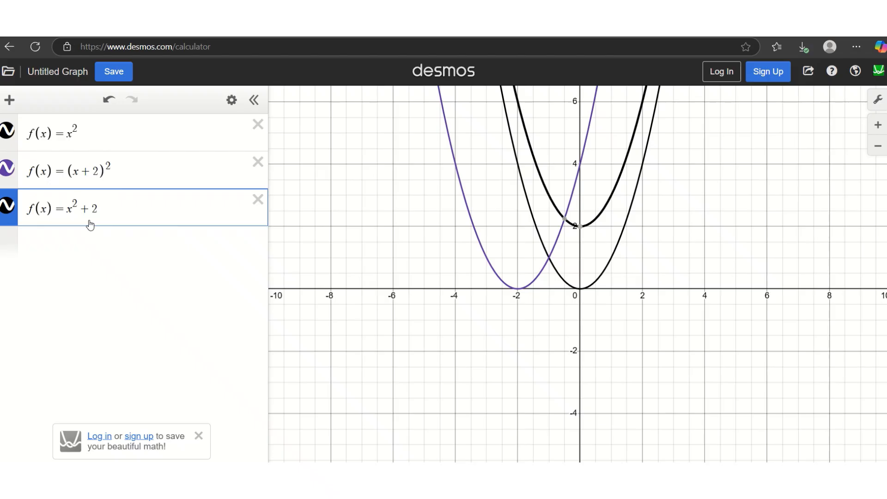
left_click(8, 205)
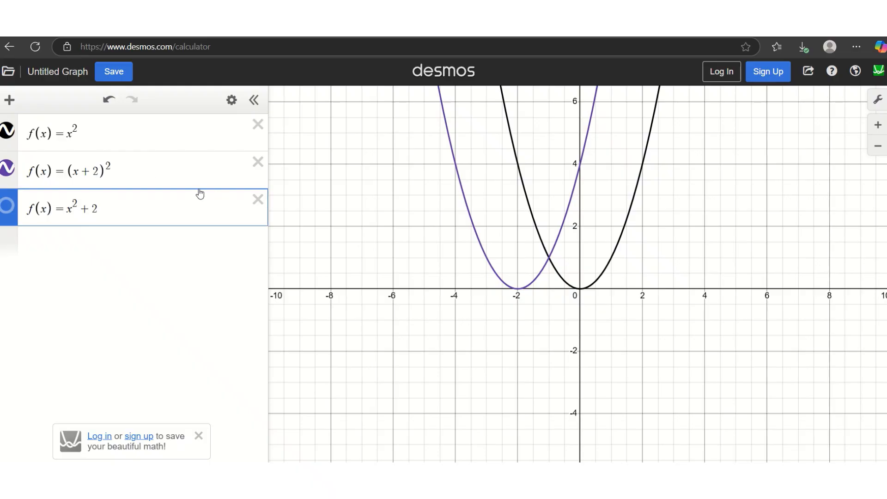
left_click(158, 173)
left_click(518, 288)
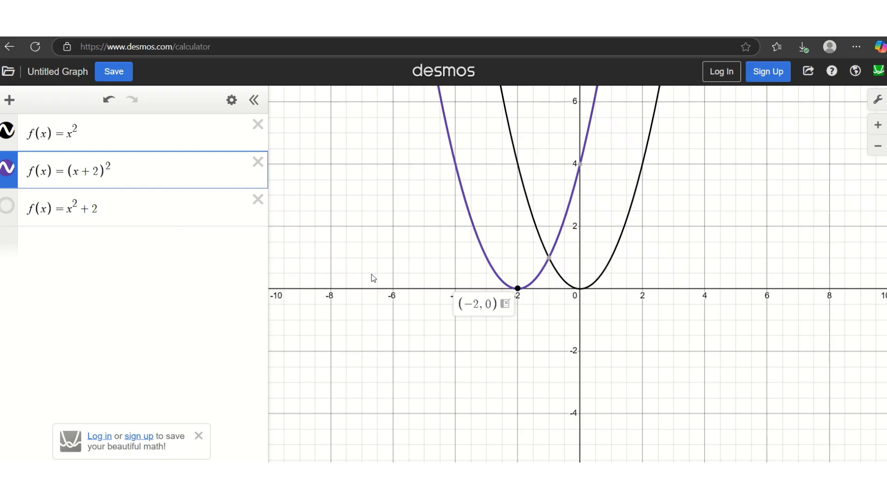
Step: Delete the x^2+2 expression and recheck the (x+2)^2 vertex at (−2, 0)
left_click(258, 199)
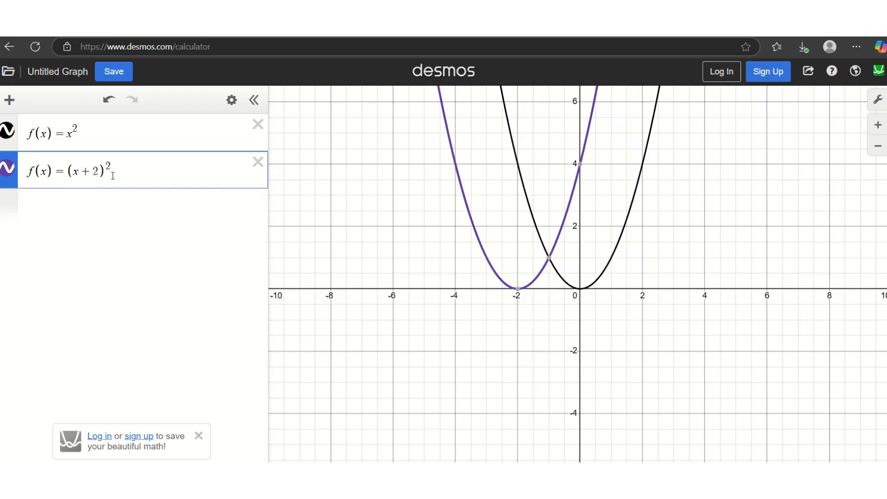
left_click(518, 290)
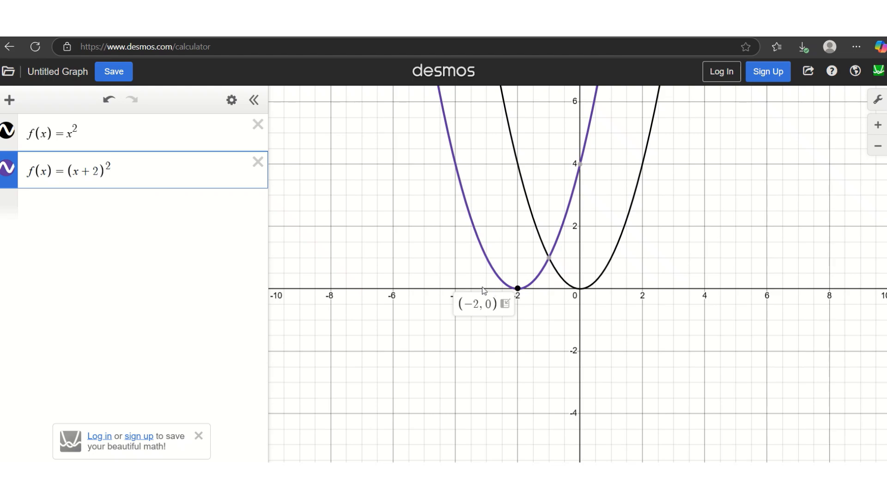
left_click(100, 166)
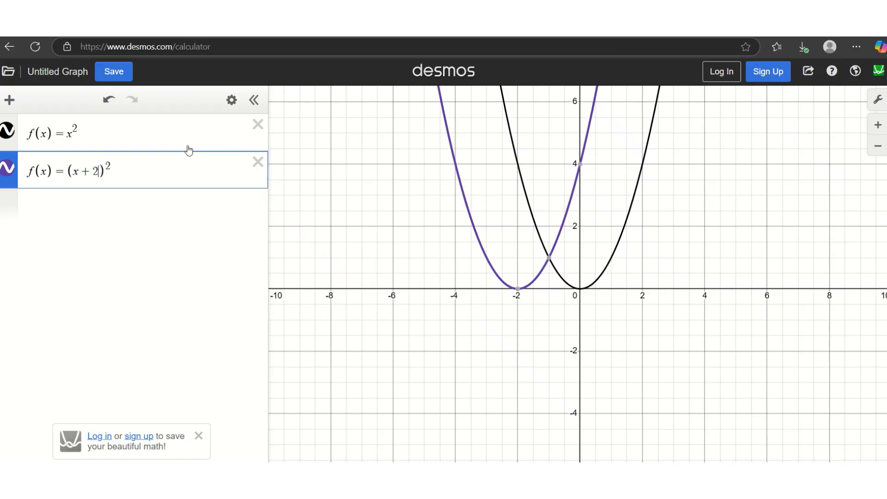
Step: Change (x+2)^2 to (x+4)^2, check its vertex (−4, 0), then delete the +4 to leave (x)^2
key("BackSpace")
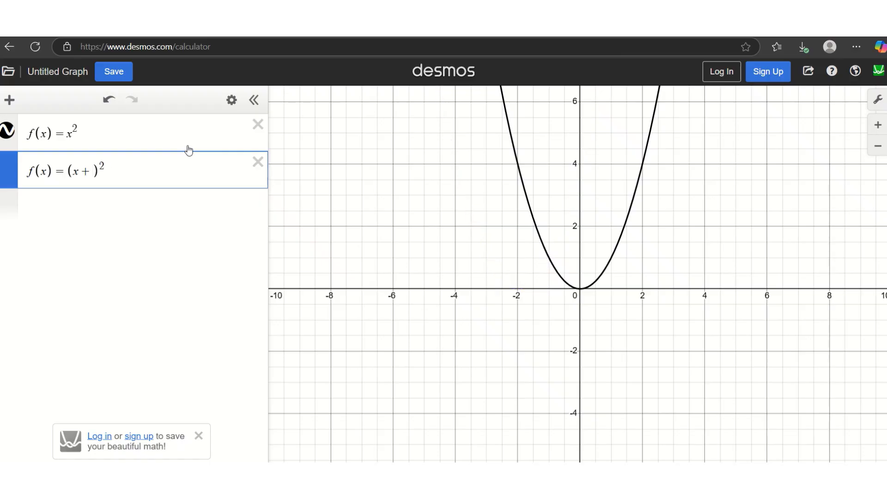
type("4")
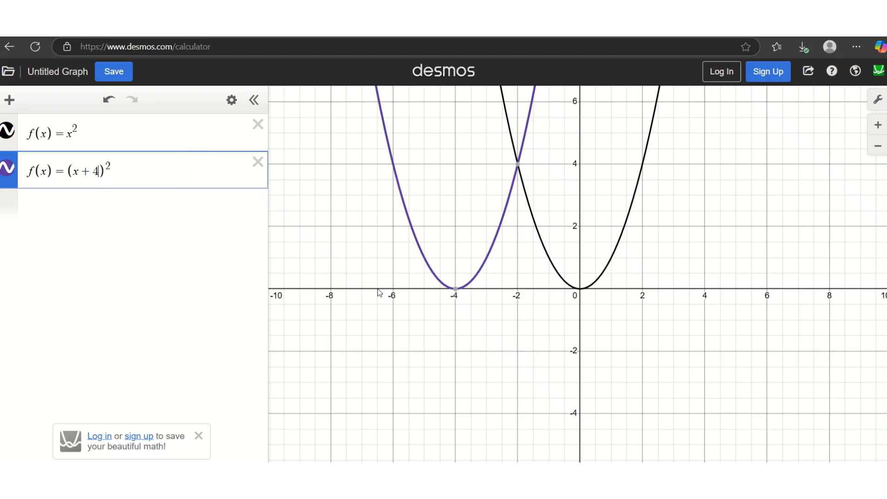
left_click(451, 290)
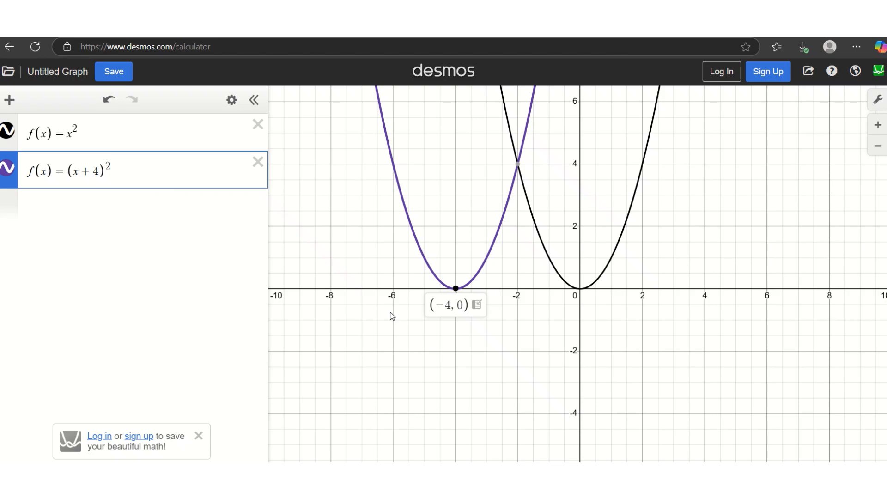
left_click(104, 167)
key("BackSpace")
key("BackSpace")
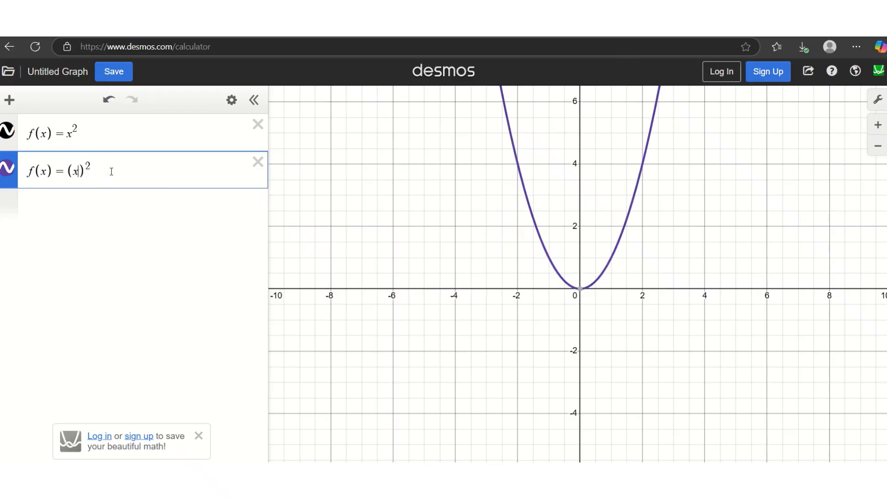
Step: Shift the second parabola to (x−3)^2 and then (x−5)^2, checking vertices (3, 0) and (5, 0)
type("-3")
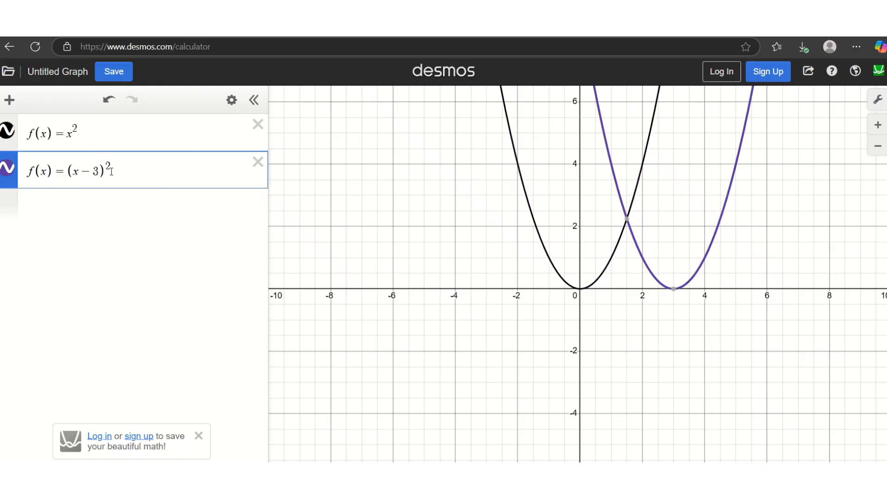
left_click(674, 288)
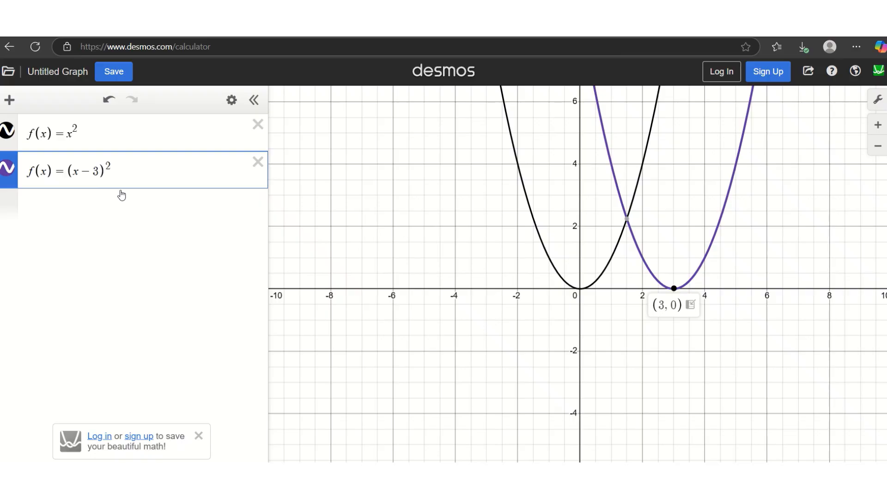
left_click(98, 171)
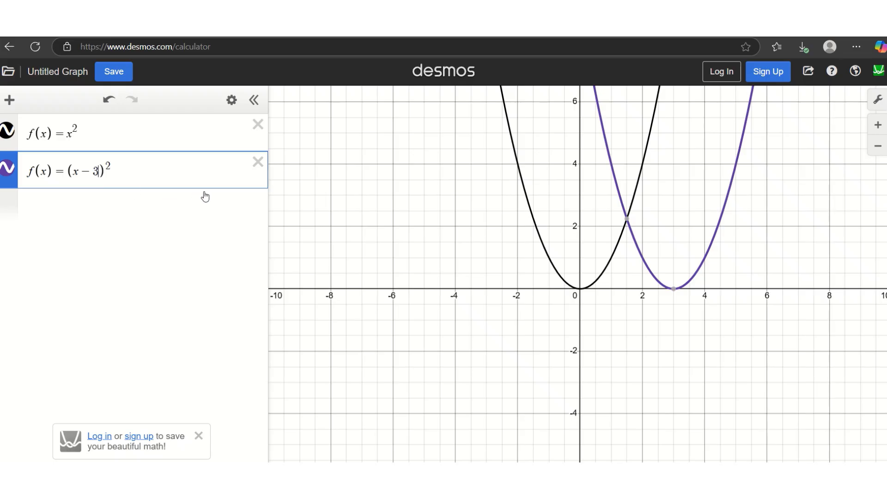
key("BackSpace")
type("5")
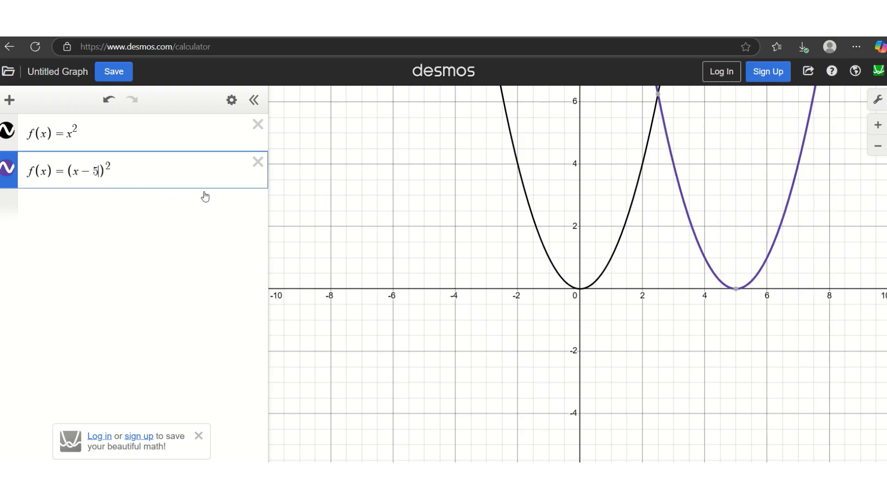
left_click(739, 290)
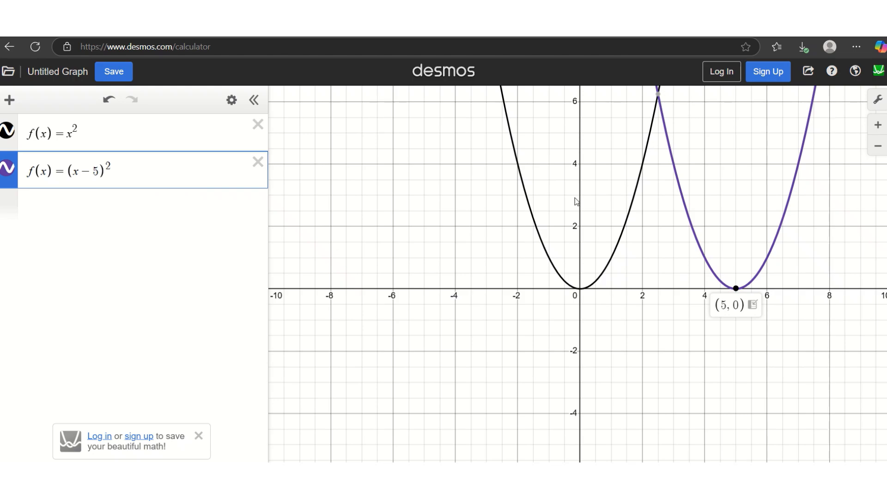
left_click(133, 171)
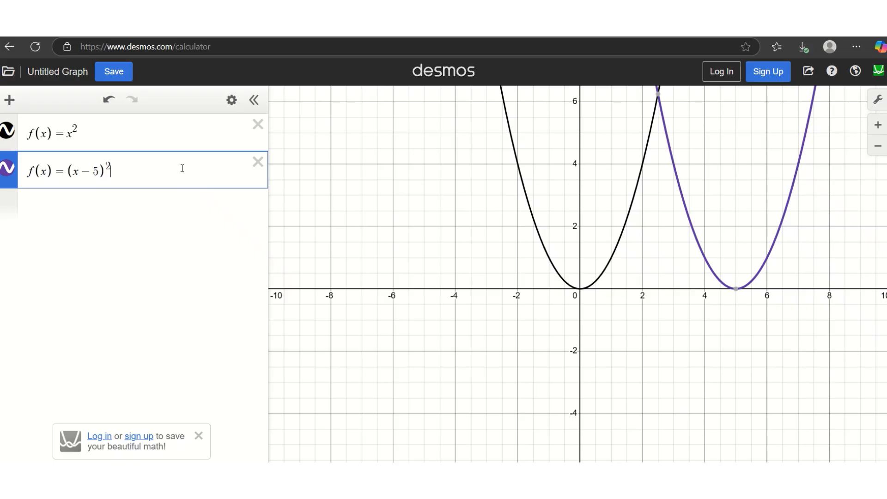
Step: Append −5 to get (x−5)^2−5 and check its vertex at (5, −5)
type("-5")
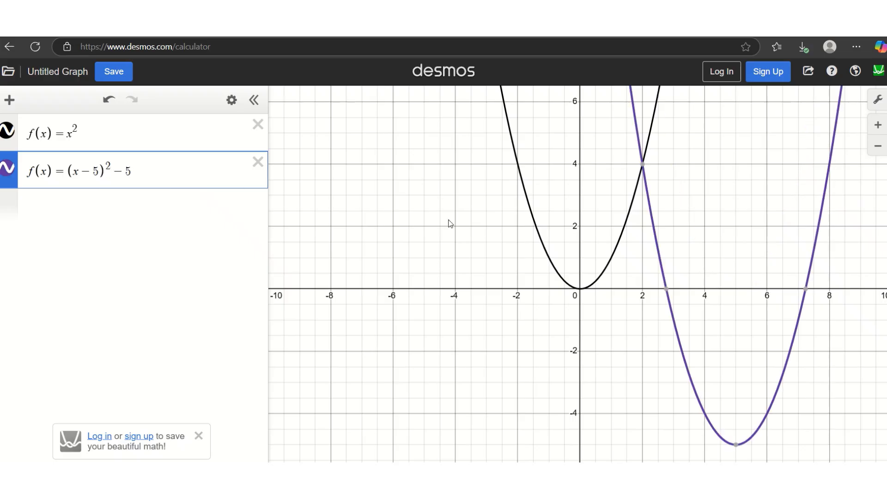
left_click(735, 445)
Step: Delete the shifted parabola and enter f(x)=-x^2 as a new expression
left_click(258, 162)
left_click(149, 165)
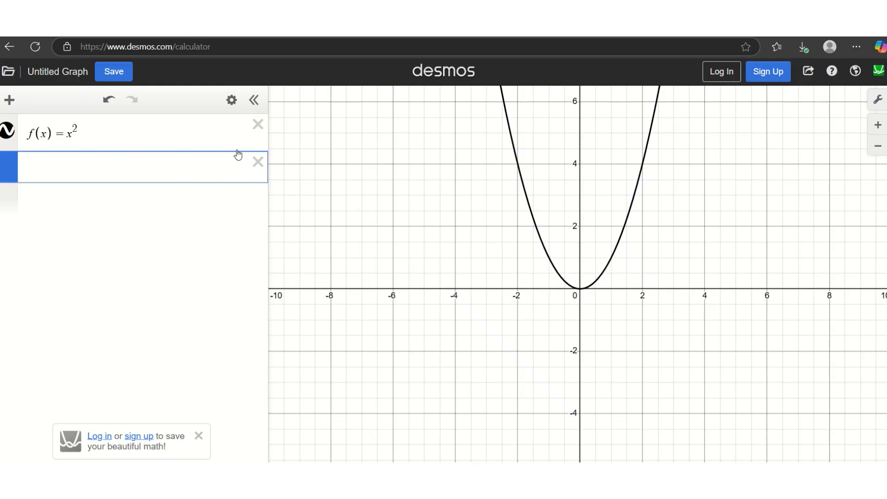
type("f(x)")
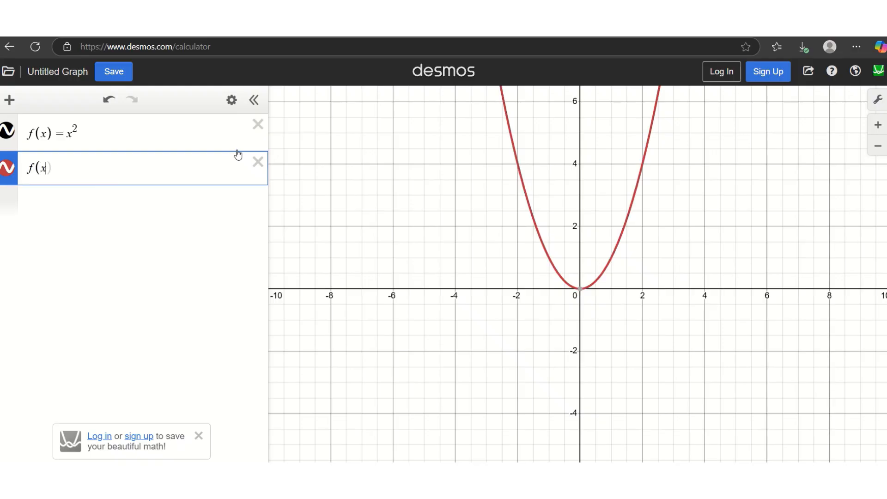
type("=")
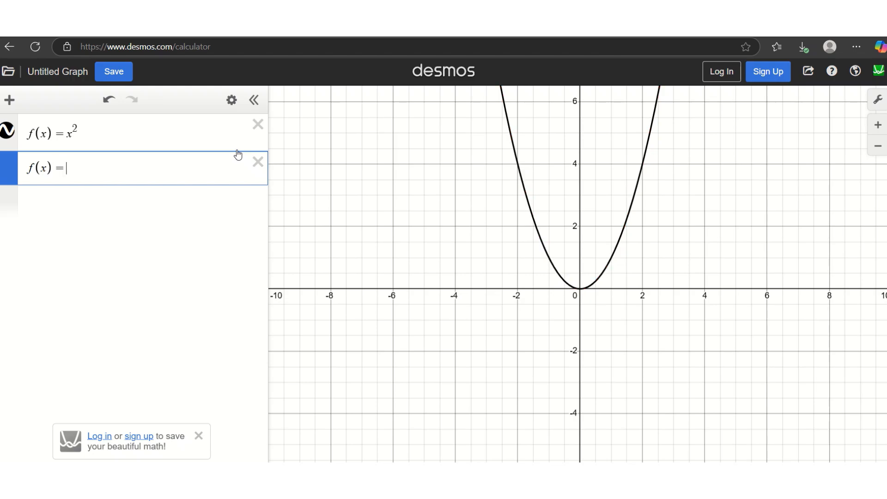
type("-x^2")
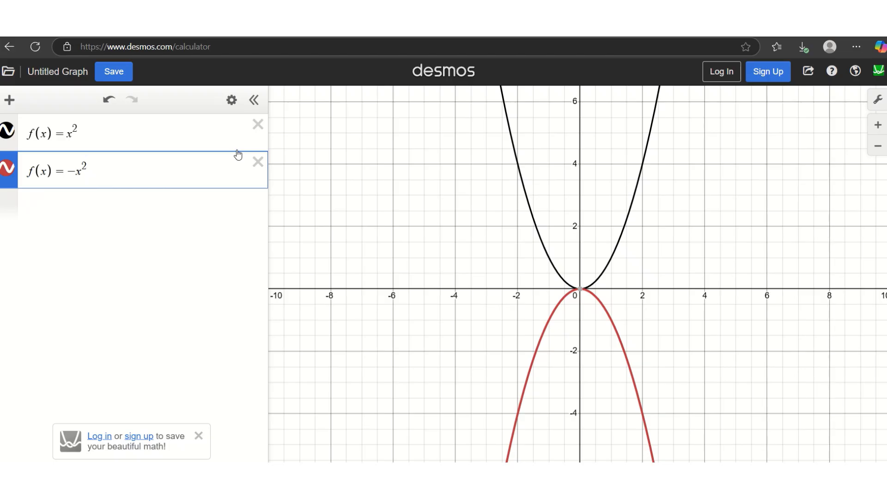
left_click(525, 191)
left_click_drag(525, 192, 514, 170)
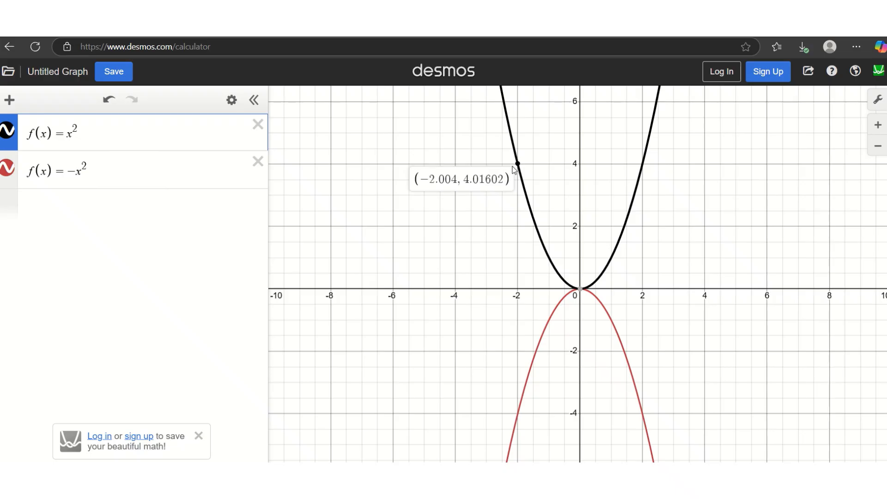
left_click_drag(514, 170, 515, 170)
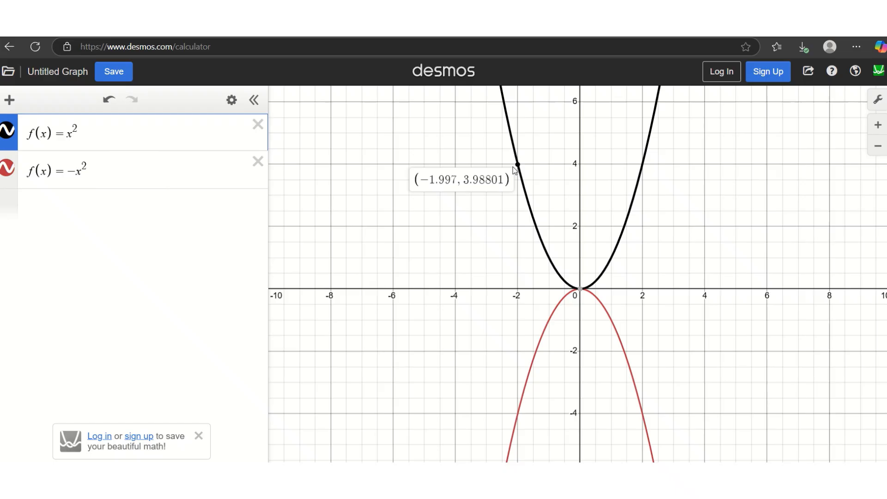
left_click_drag(515, 170, 515, 171)
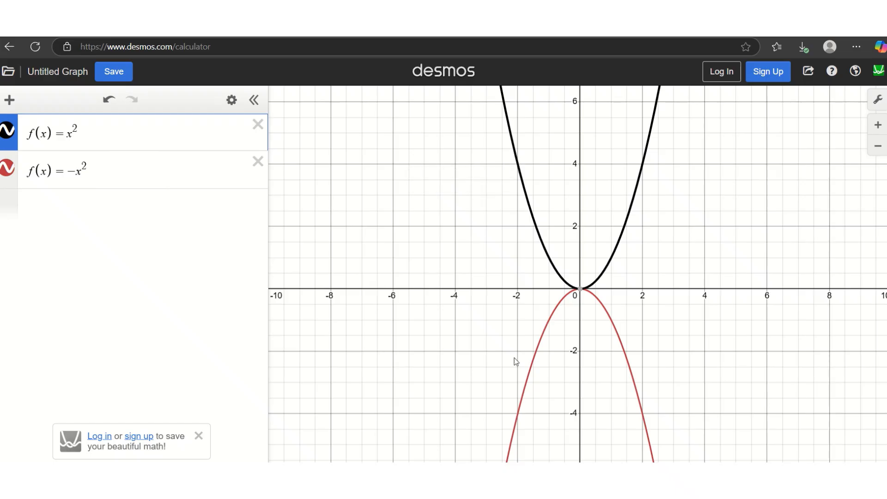
left_click_drag(525, 383, 520, 415)
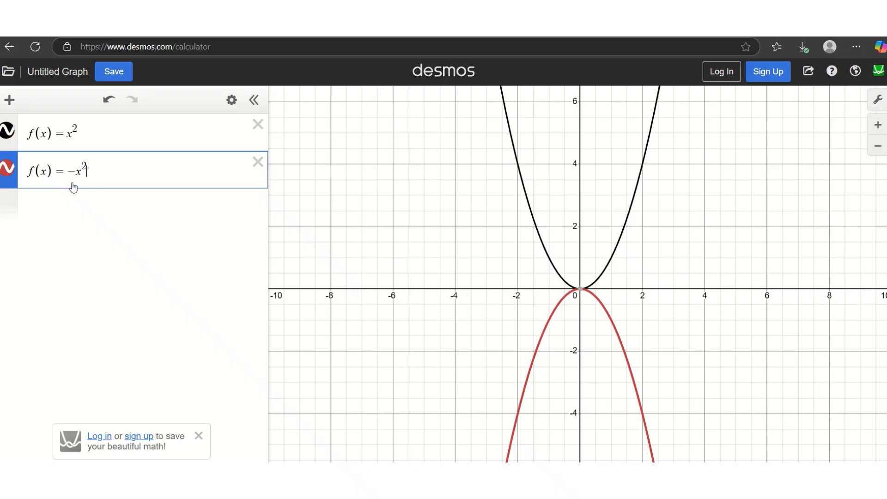
Step: Add a table of values for f(x)=−x^2 and delete the duplicate f(x)=x^2 expression
left_click(232, 101)
left_click(196, 167)
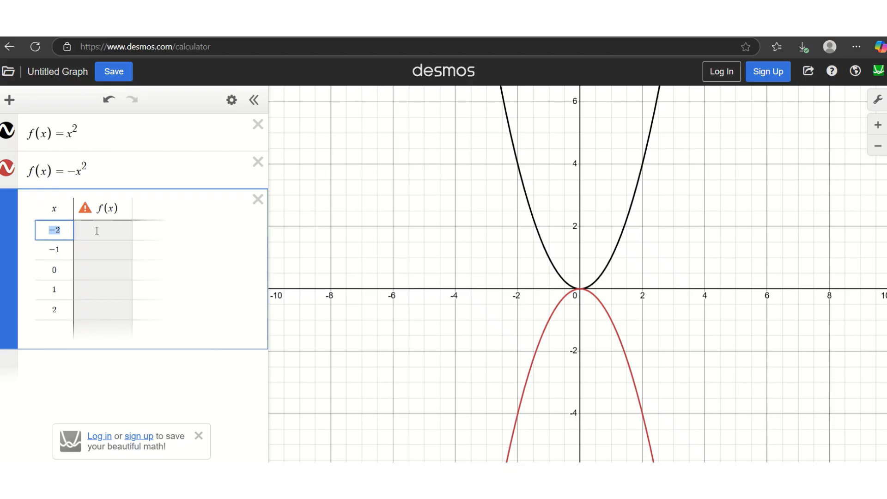
mouse_move(83, 212)
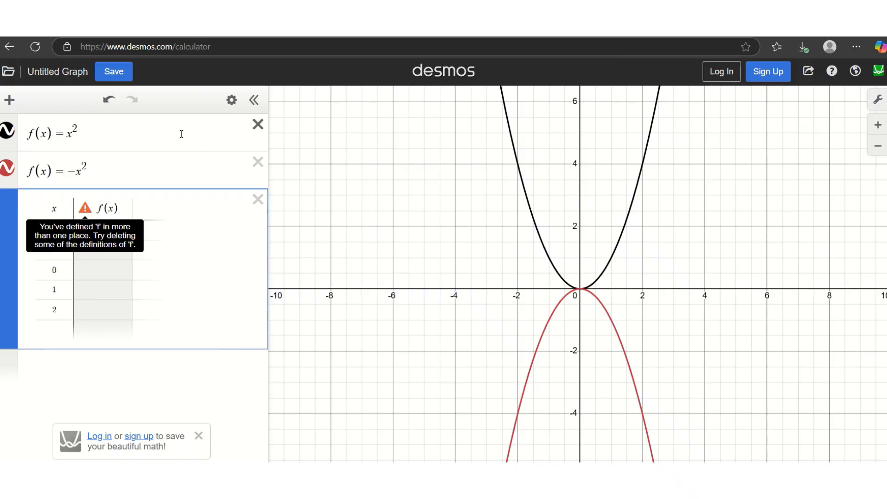
left_click(6, 137)
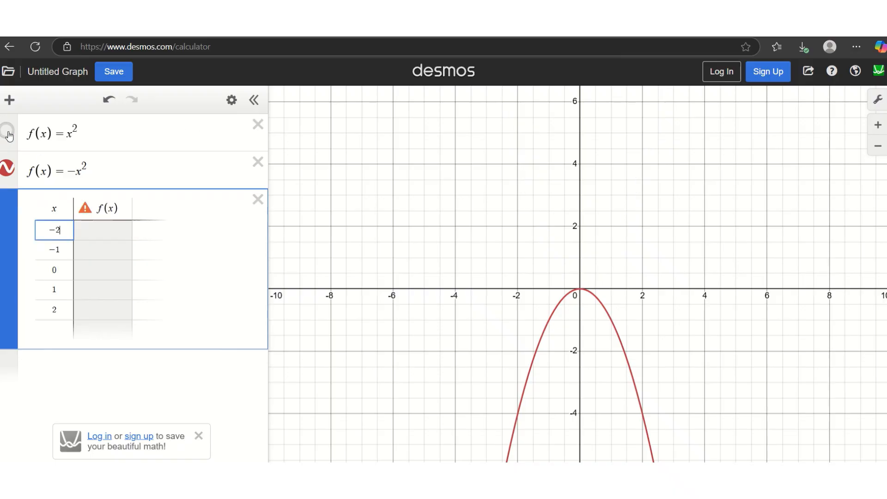
left_click(258, 124)
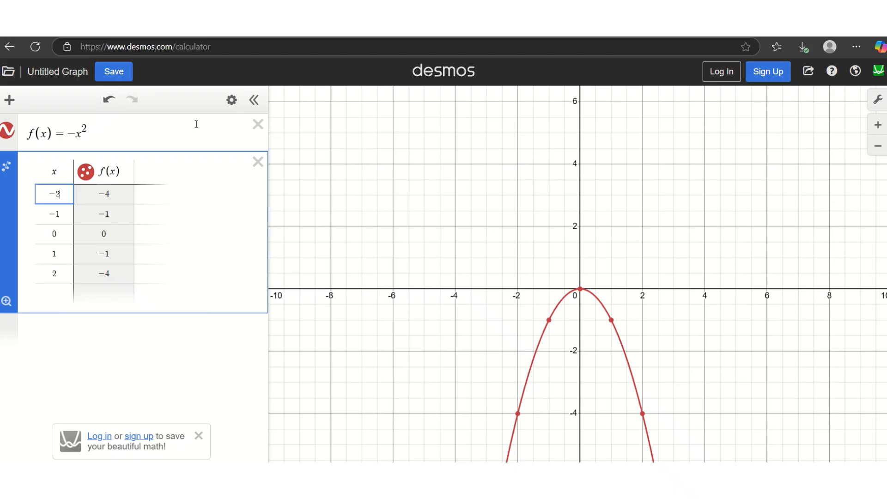
Step: Clear the table and −x^2 expression, then enter f(x)=x^2 and g(x)=-x^2
left_click(257, 160)
left_click(258, 124)
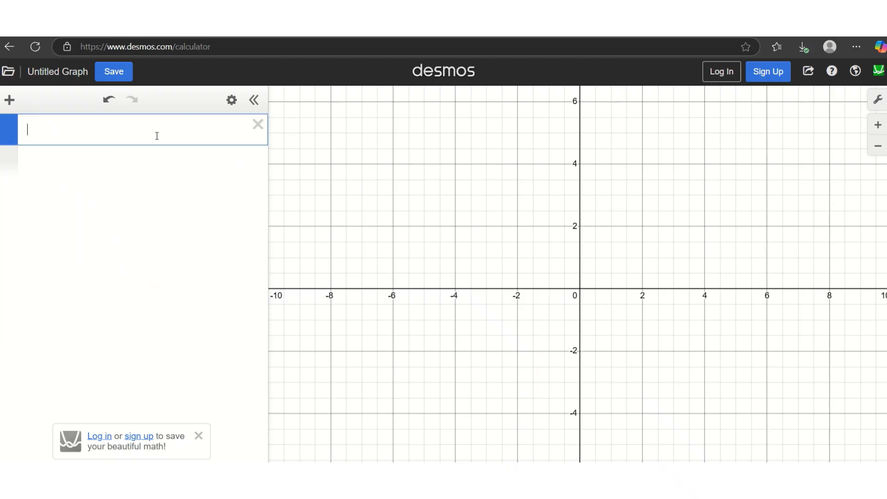
type("f(x)")
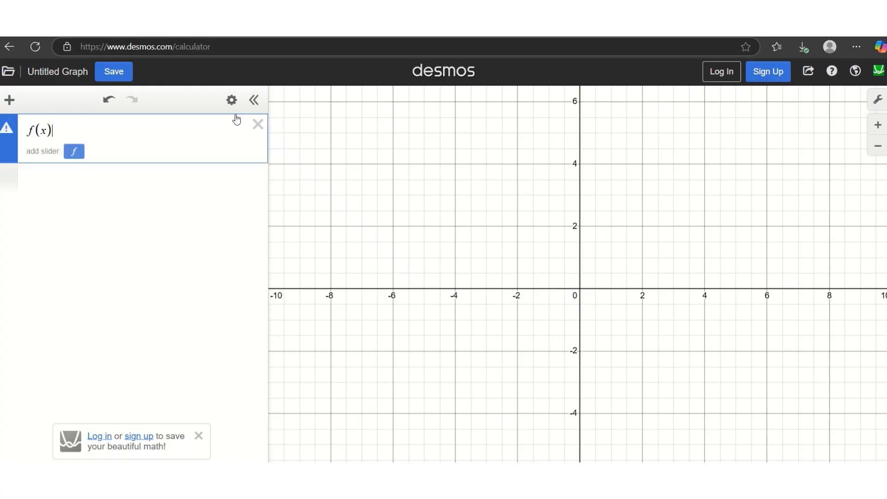
type("=x^2")
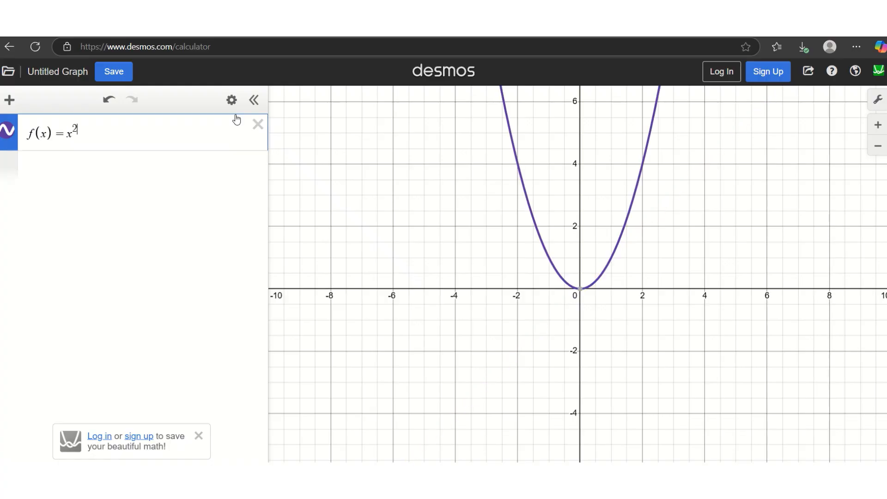
key("Return")
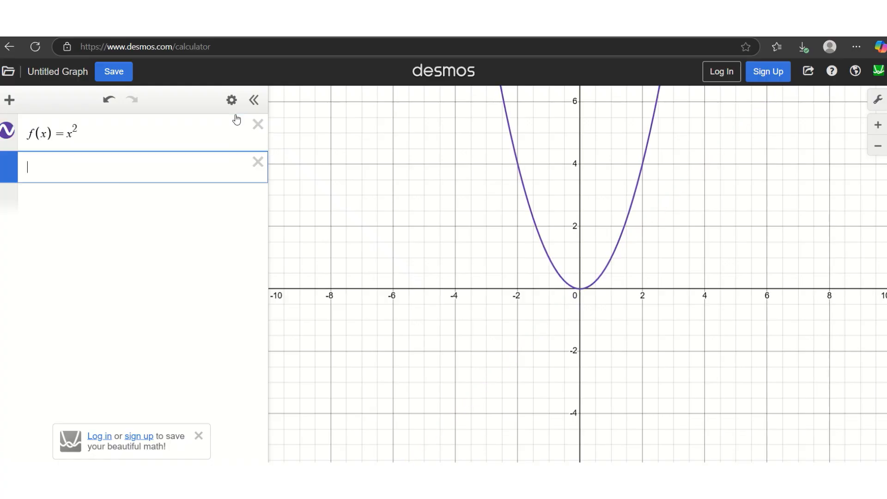
type("g(x)")
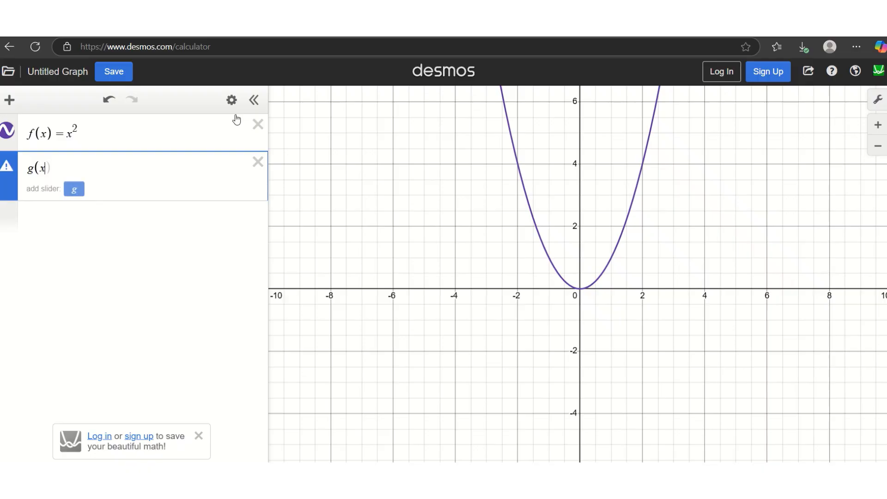
type("=-x^2")
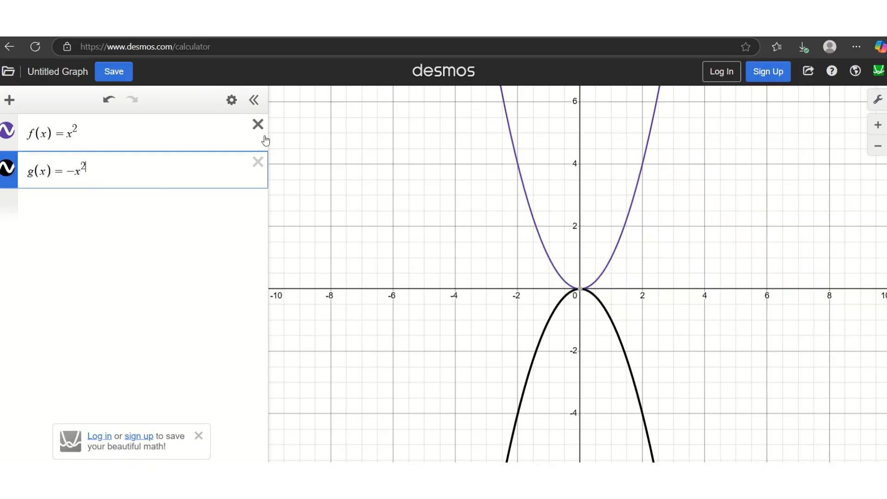
Step: Add a table of values for f(x)=x^2, removing the accidental duplicate table
left_click(229, 102)
left_click(202, 129)
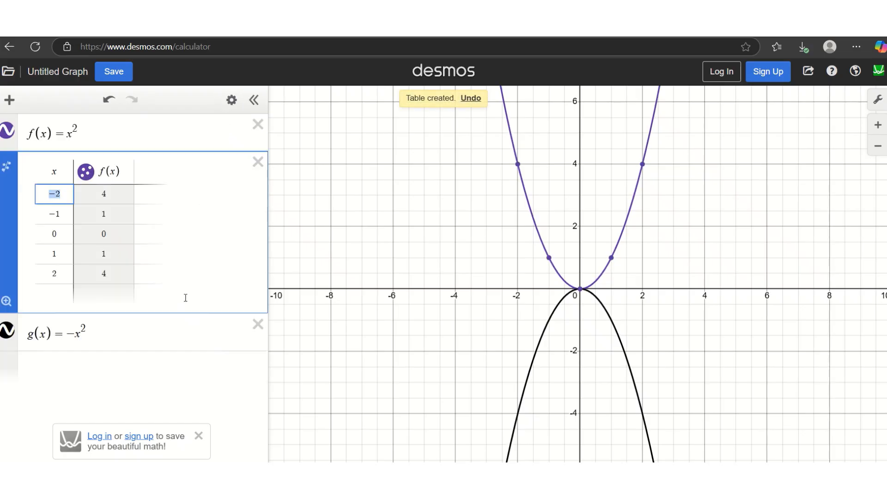
left_click(168, 328)
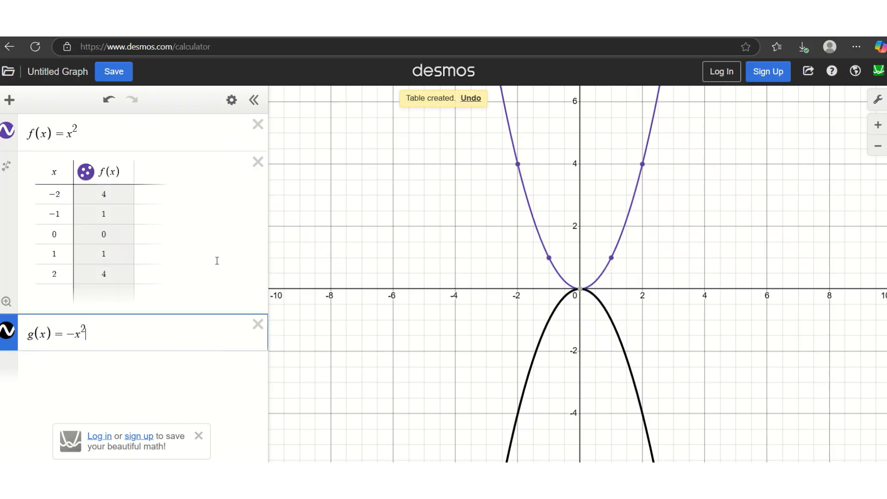
left_click(232, 100)
left_click(198, 133)
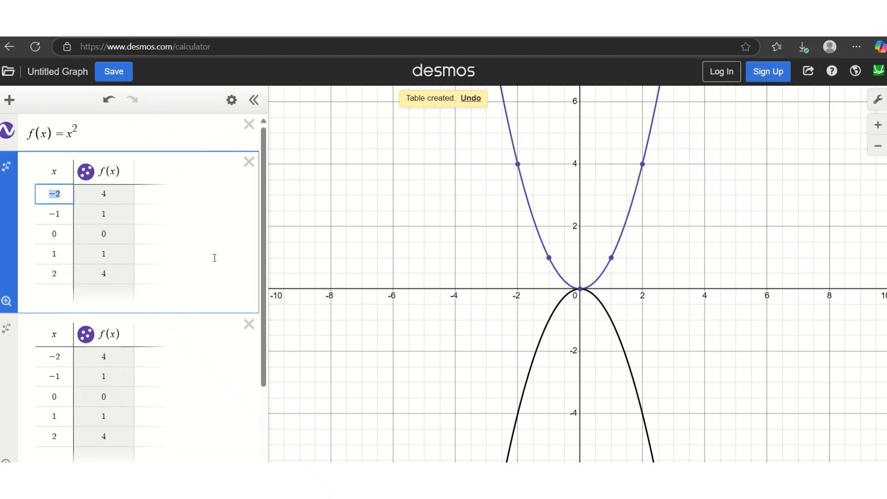
left_click(249, 324)
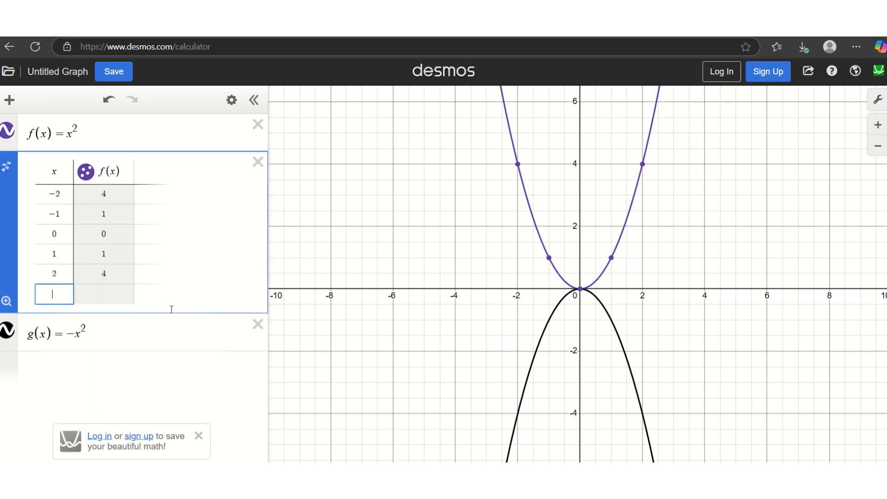
left_click(148, 327)
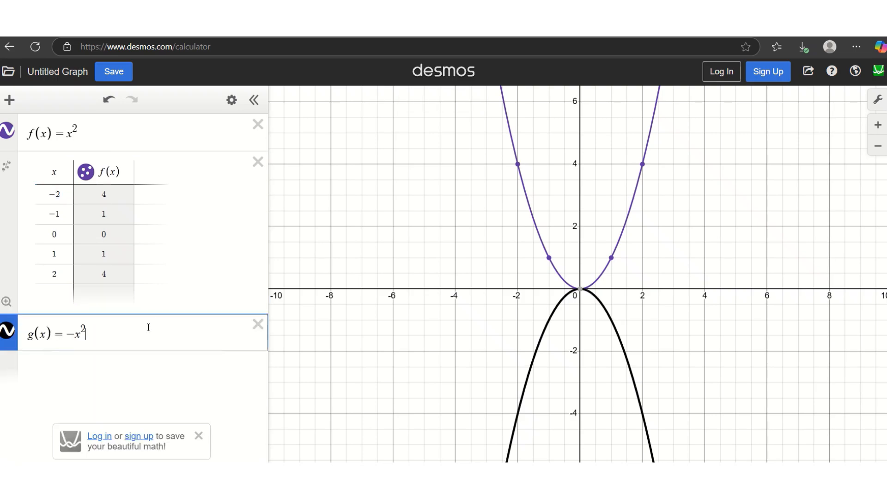
Step: Create a table for g(x), then delete it and the g(x)=−x^2 expression
left_click(232, 99)
left_click(196, 329)
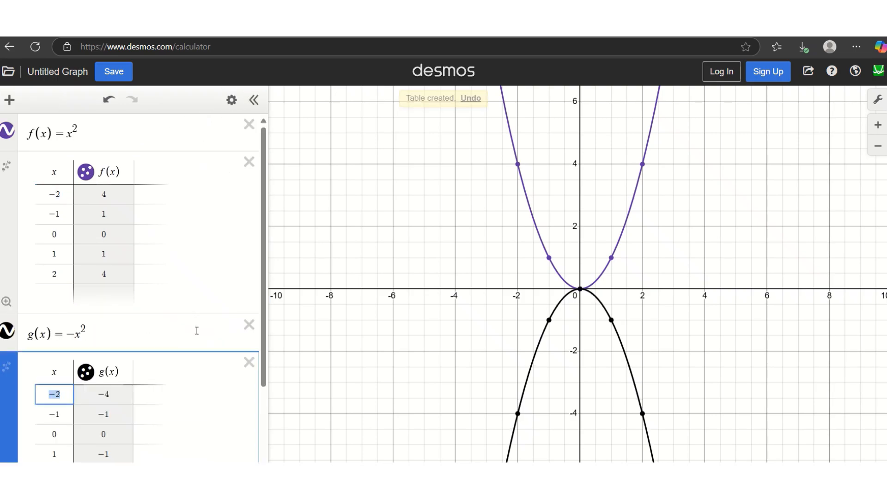
left_click_drag(264, 272, 266, 304)
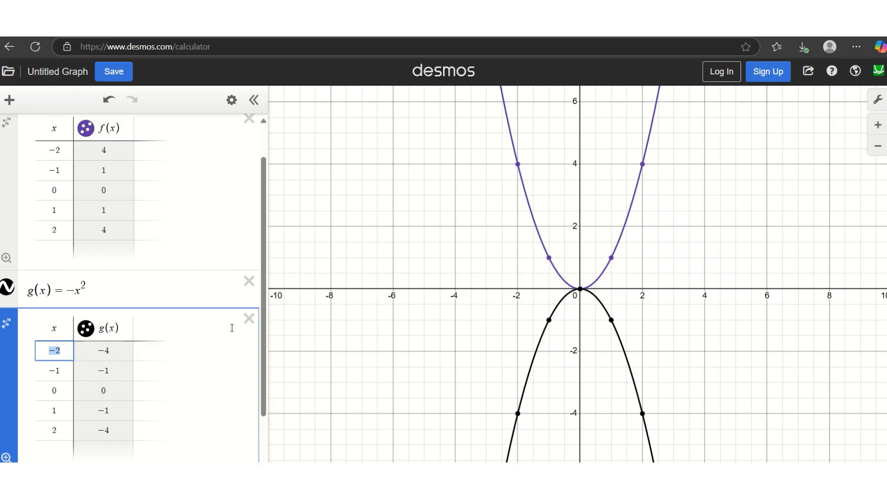
scroll(246, 315, "down", 1)
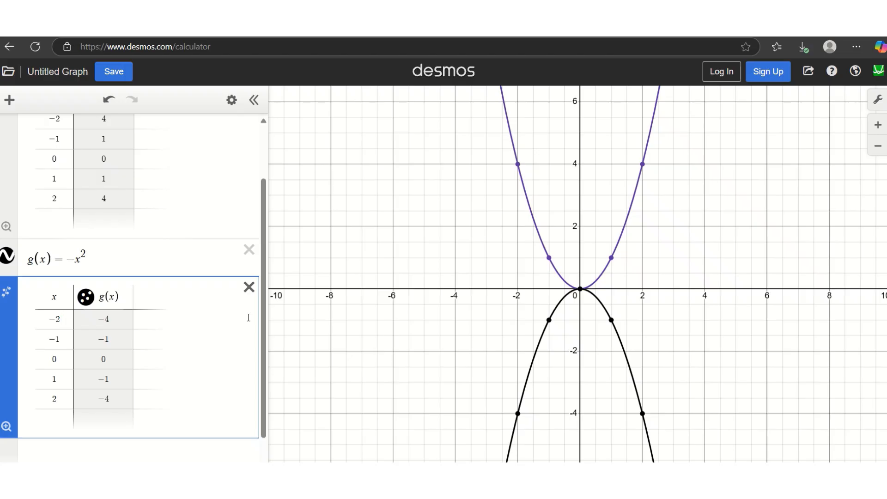
left_click(249, 287)
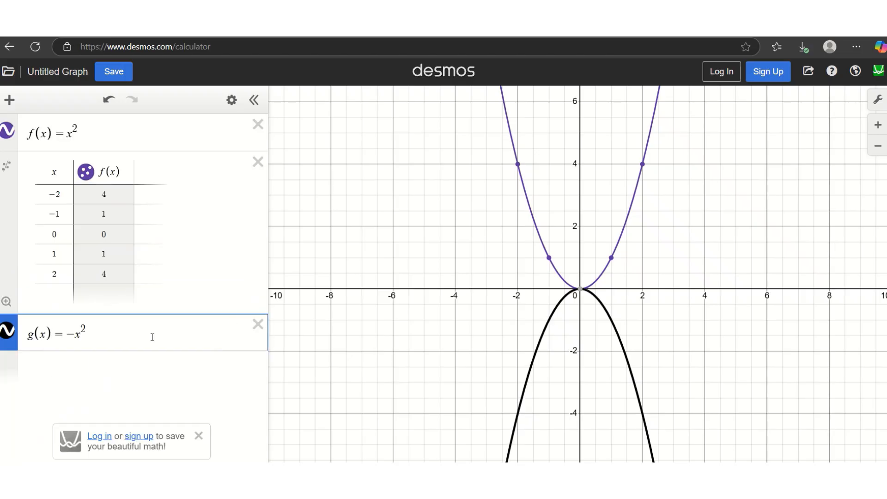
left_click(257, 324)
Step: Enter g(x)=(-x)^2 and read its curve points near (−2, 4) and (2, 4)
left_click(142, 329)
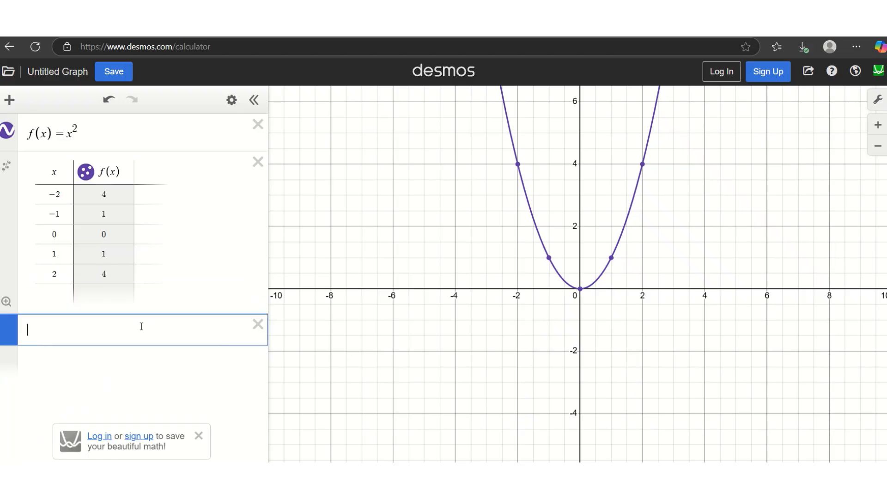
type("g(x)=")
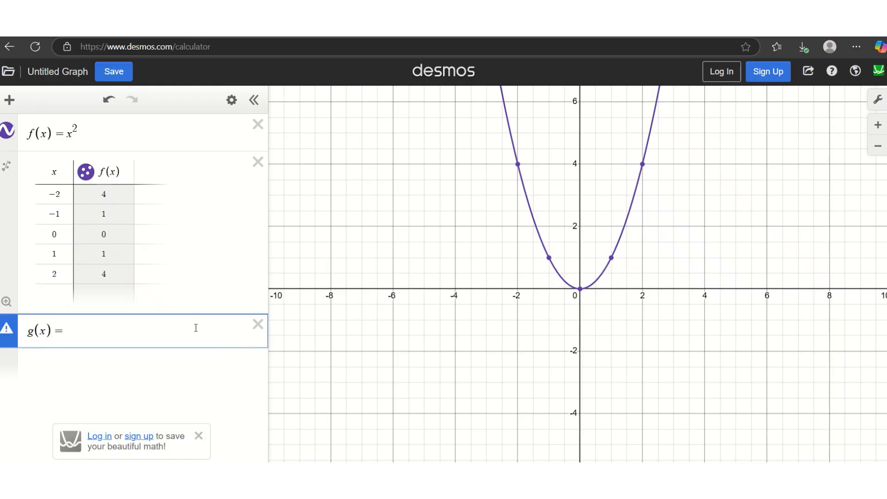
type("(-x")
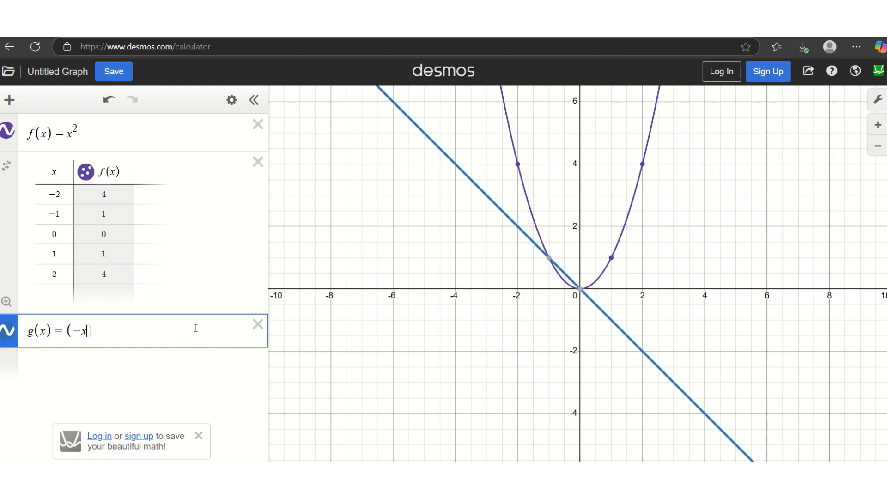
type(")^2")
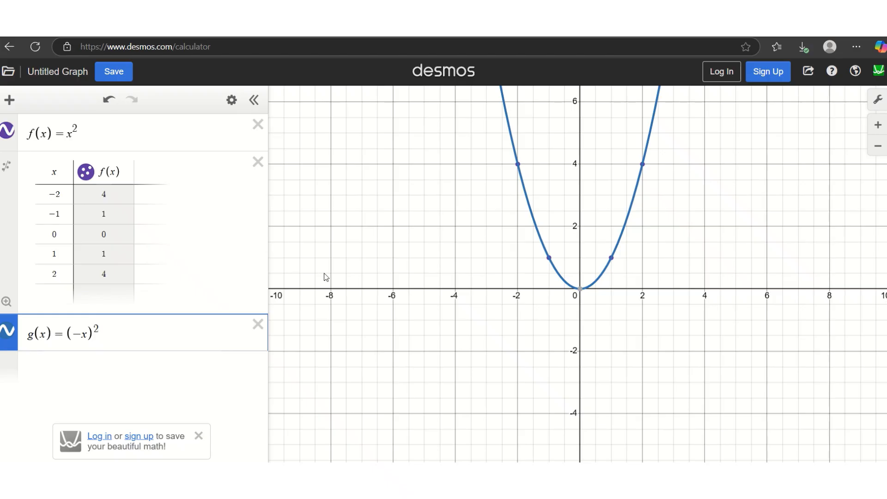
left_click(517, 170)
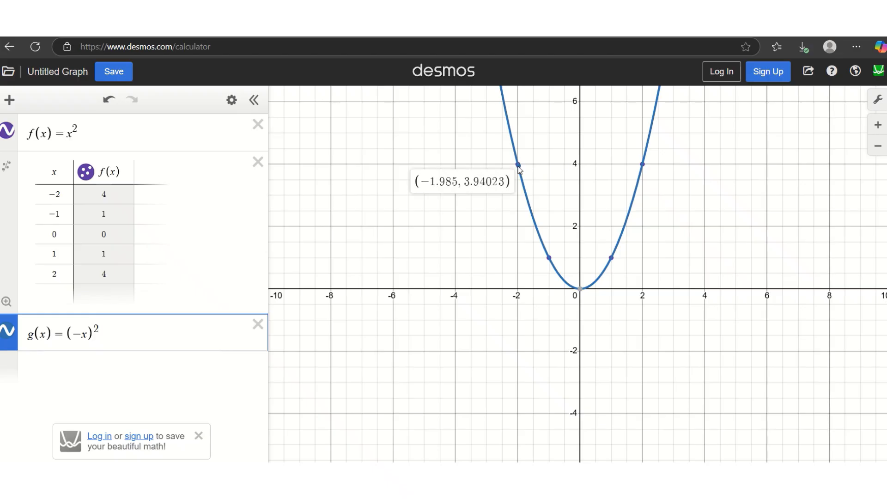
left_click_drag(518, 167, 642, 167)
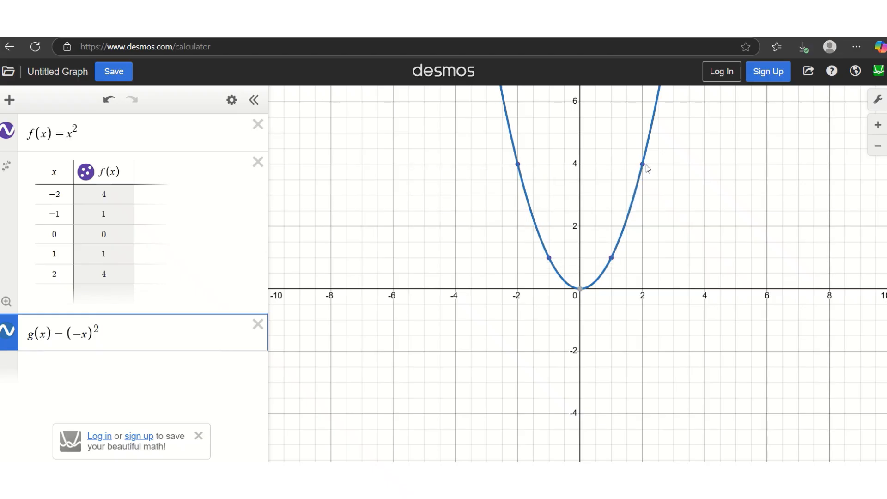
left_click(643, 166)
left_click(232, 100)
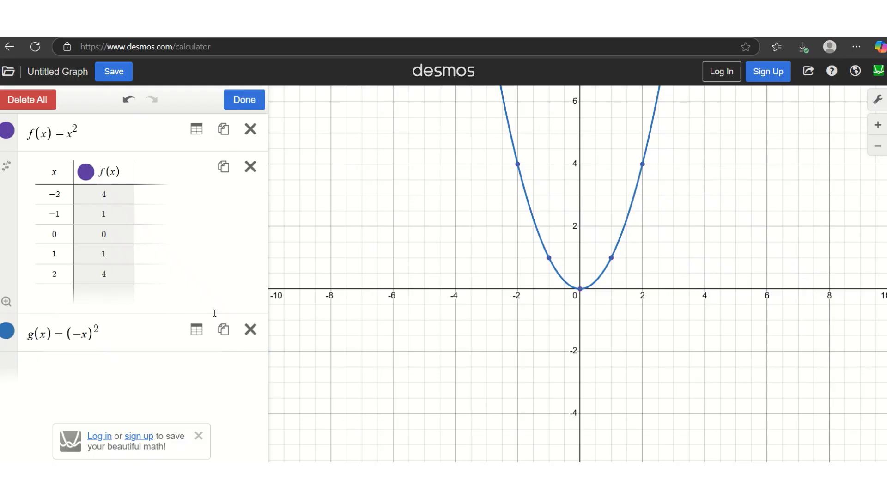
Step: Tabulate g(x)=(−x)^2 and label the points (2, 4) and (−2, 4) on the curve
left_click(196, 329)
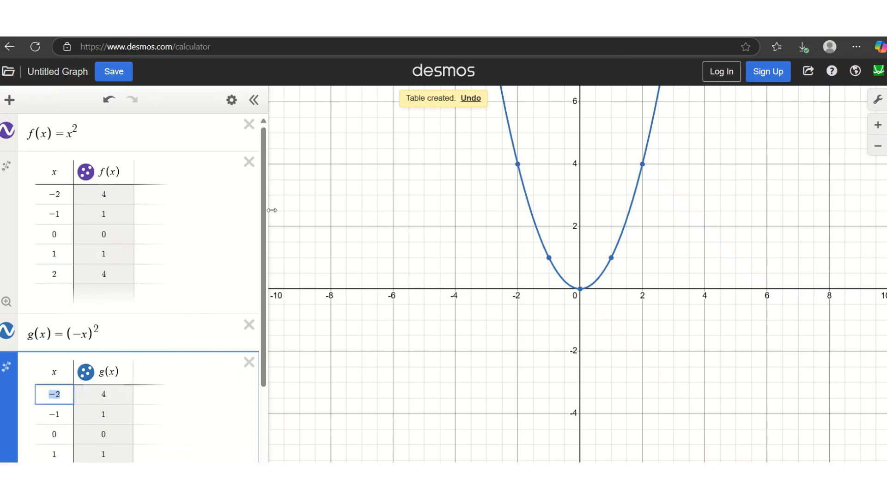
left_click_drag(263, 193, 268, 228)
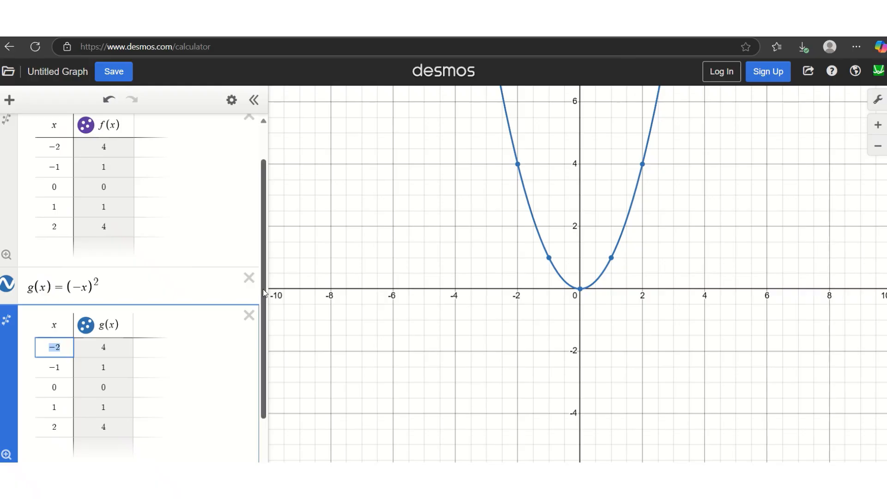
left_click_drag(263, 290, 261, 255)
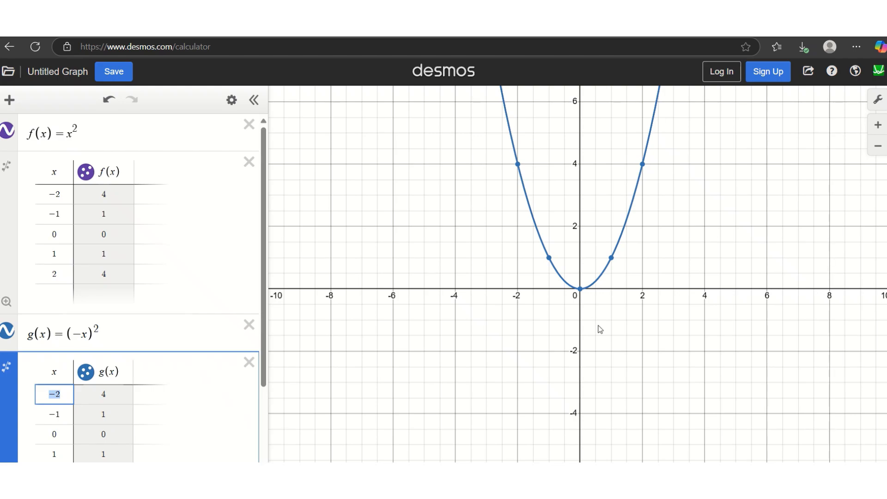
left_click(642, 165)
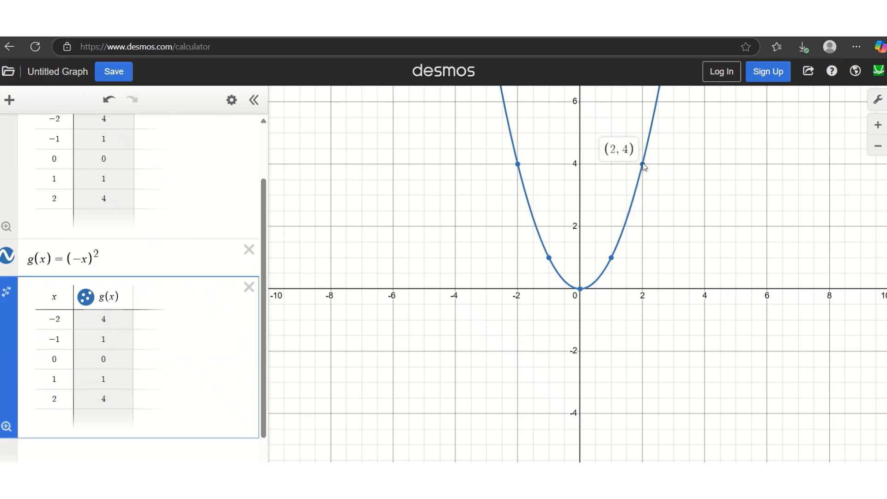
left_click(518, 165)
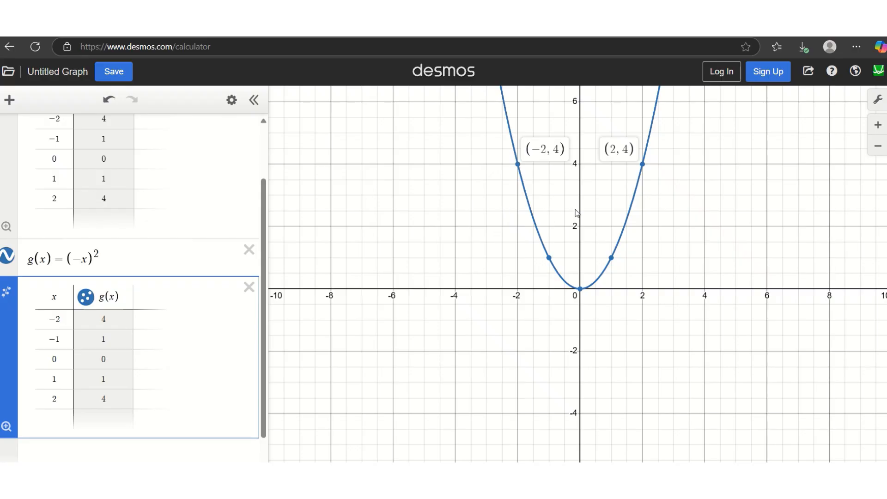
Step: Delete the g(x) table, the g(x)=(−x)^2 expression, and the f(x) table
left_click(249, 288)
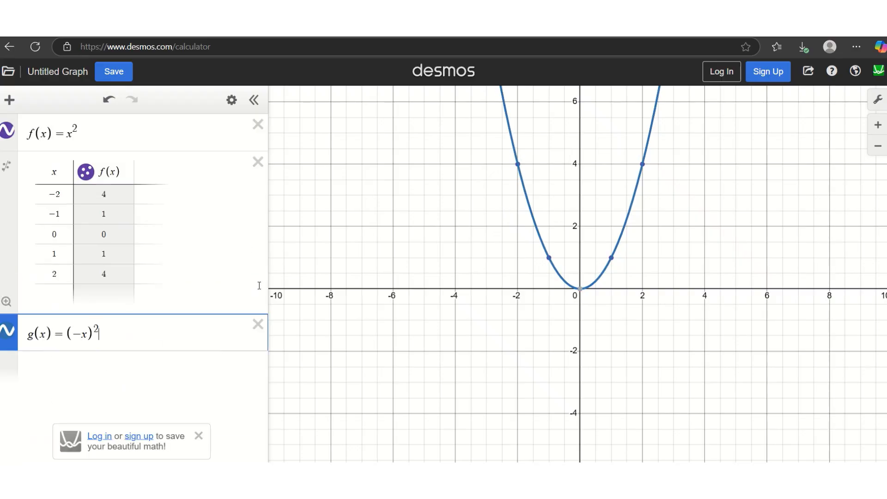
left_click(258, 324)
left_click(258, 161)
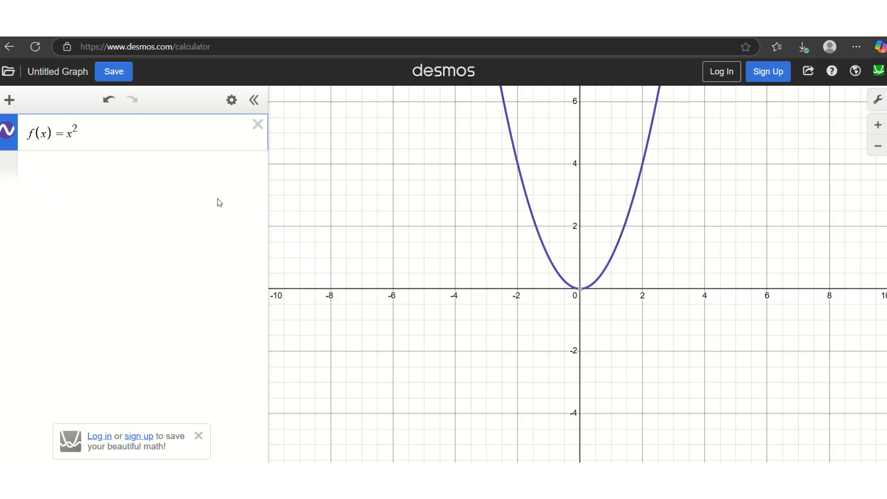
Step: Add f(x)=2x^2, briefly trying coefficient 5 before restoring 2
left_click(144, 167)
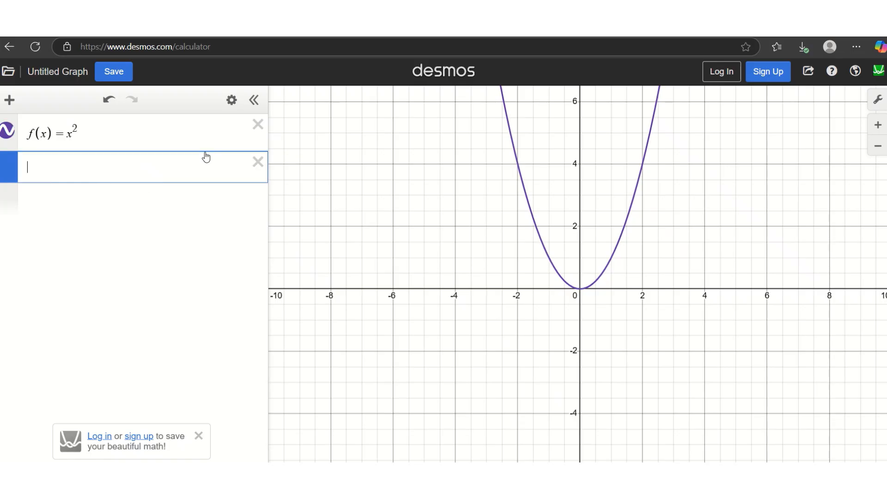
type("f(x)=")
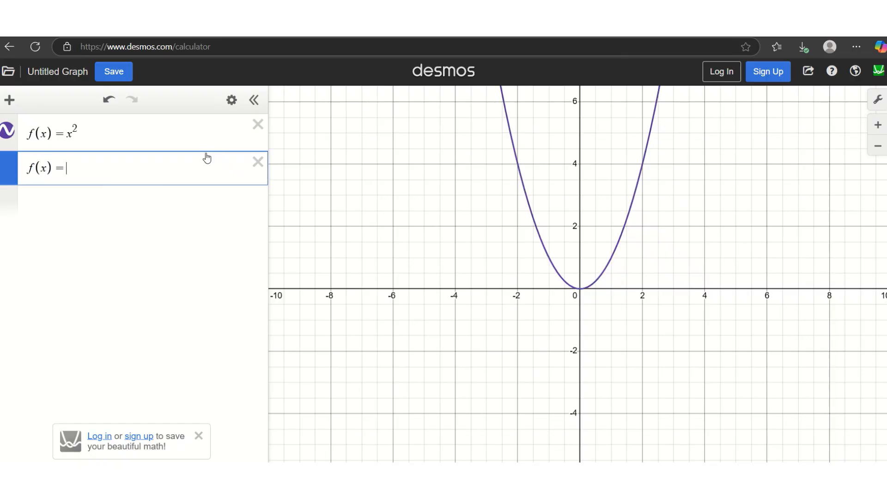
type("2x^2")
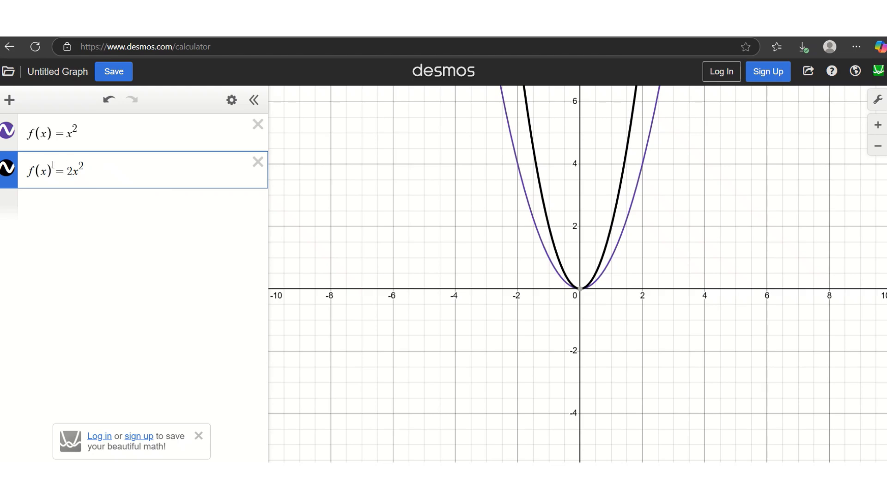
left_click(72, 171)
key("BackSpace")
type("5")
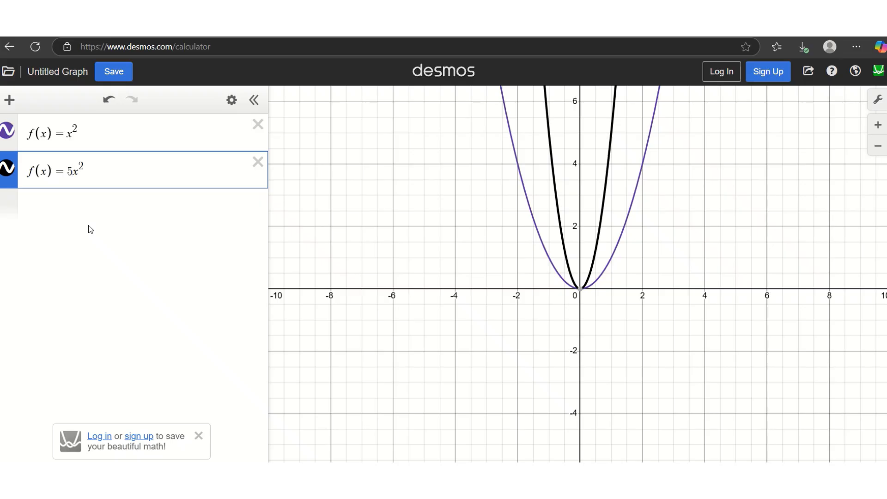
key("BackSpace")
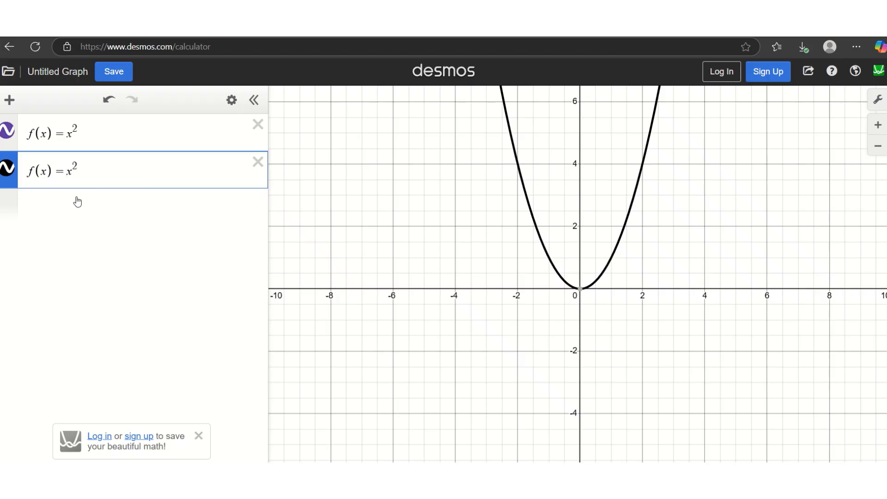
type("2")
Step: Add f(x)=5x^2 and f(x)=100x^2, then delete the 100x^2 row
key("Return")
type("f(x")
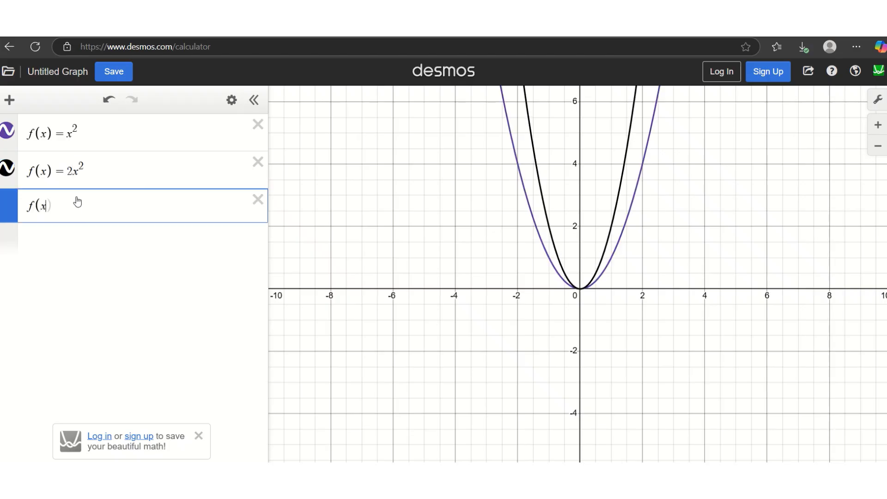
type(")=5x^2")
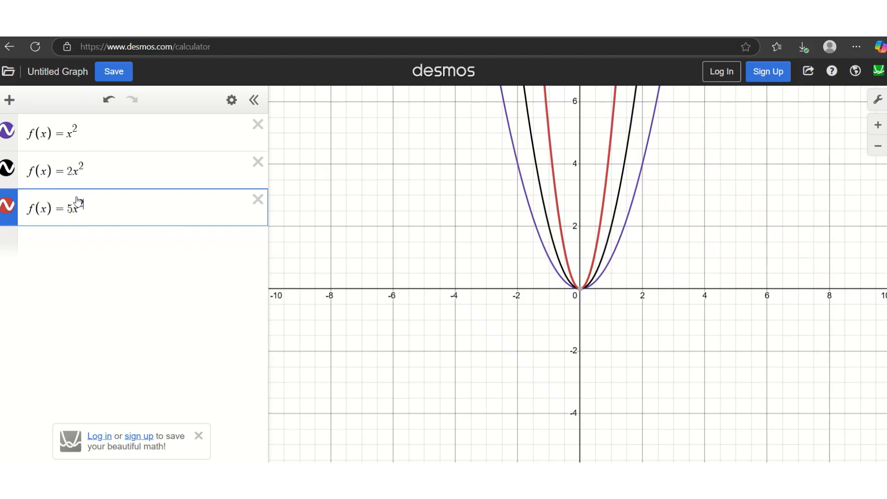
key("Return")
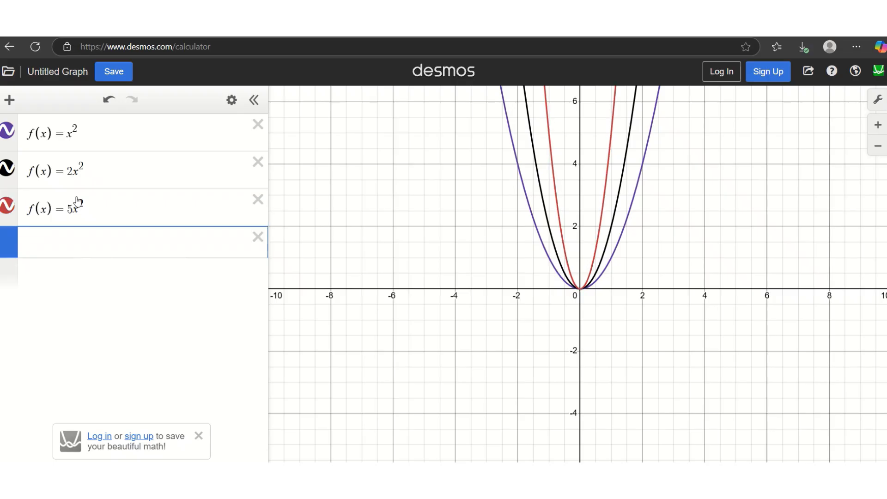
type("f(x)=")
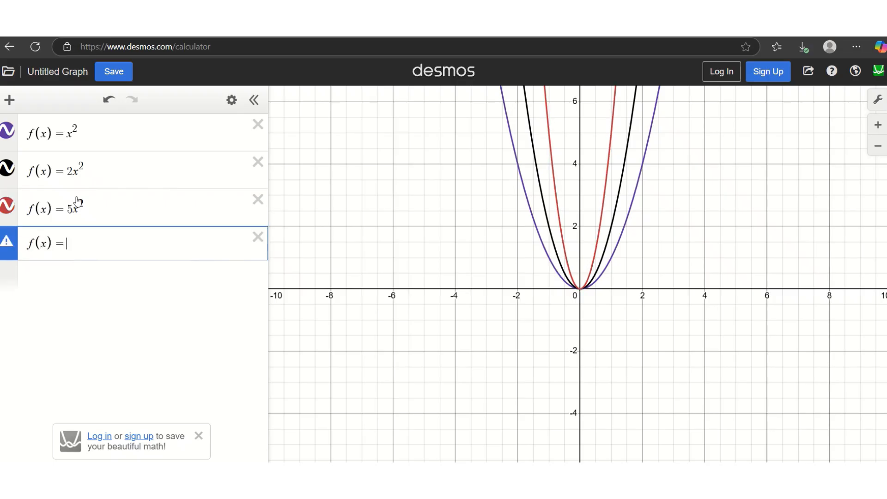
type("100x")
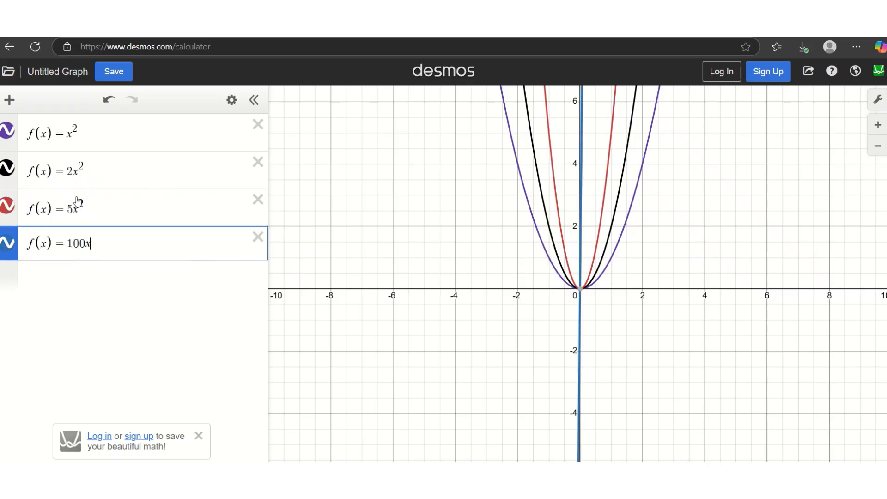
type("^2")
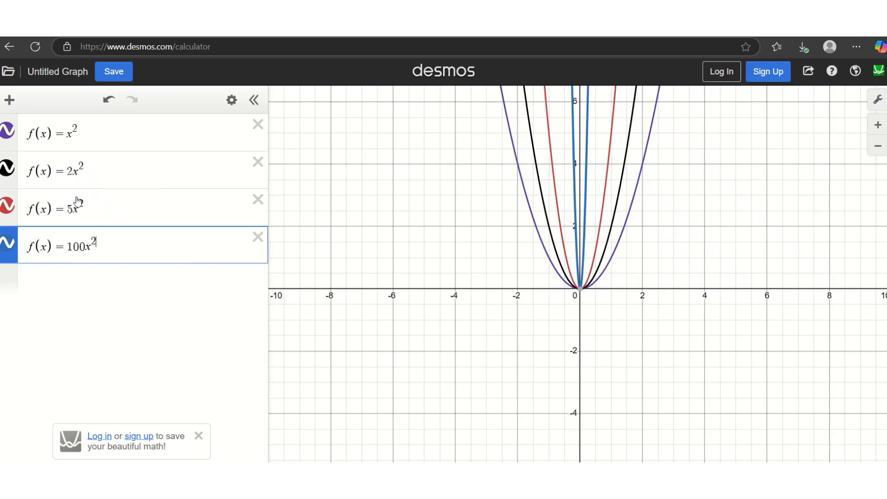
left_click(258, 237)
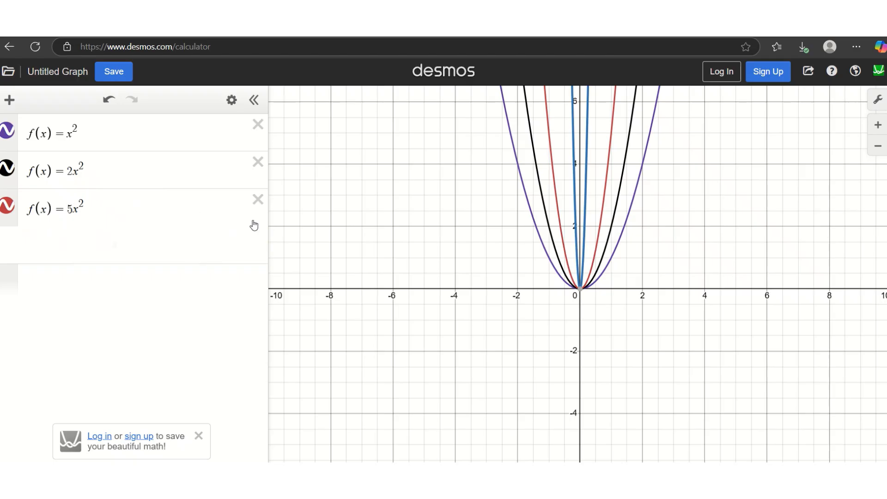
Step: Delete the 5x^2 row and rewrite the first expression as f(x)=1x^2
left_click(258, 199)
left_click(67, 133)
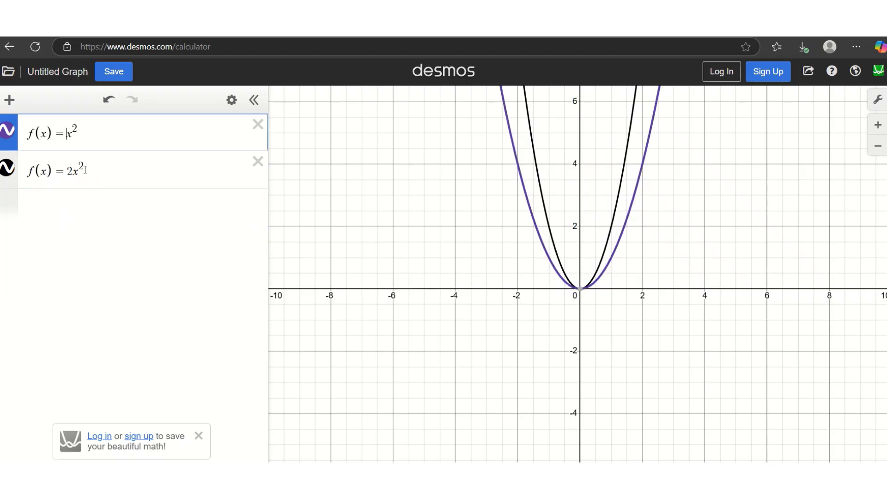
type("1")
Step: Change the second coefficient from 2 to 1/2, then to 1/100
left_click(74, 173)
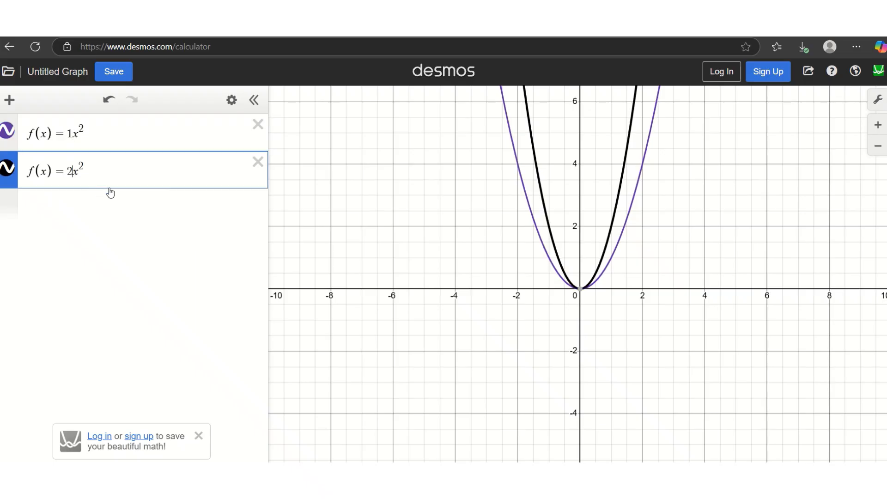
key("BackSpace")
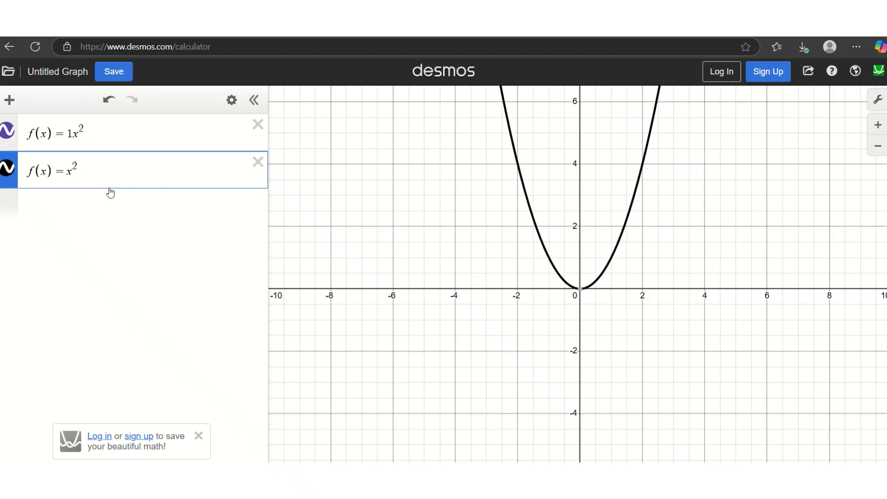
type("1/2")
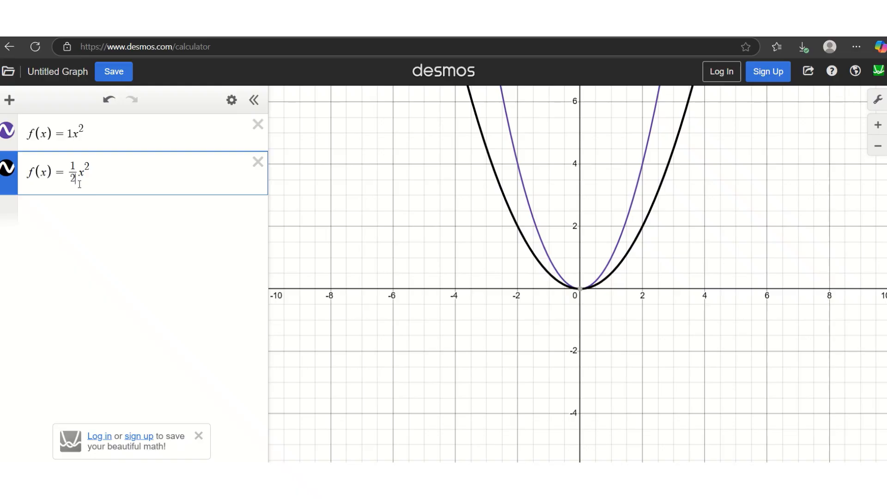
key("BackSpace")
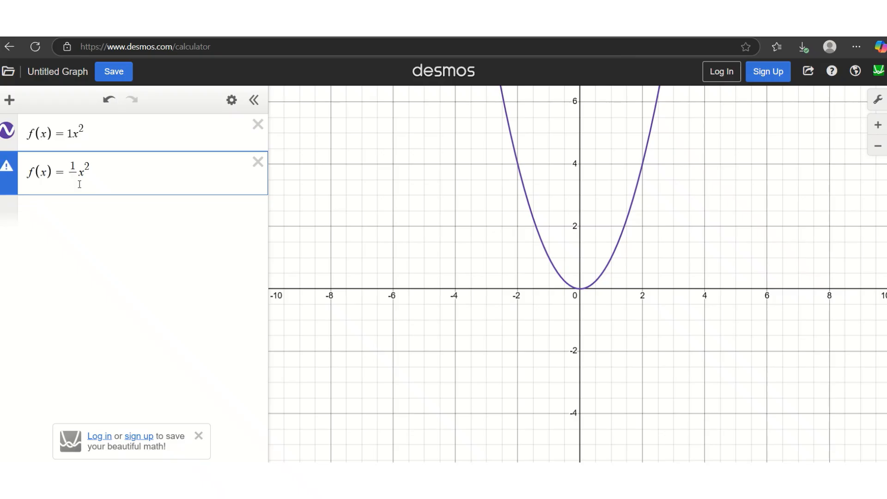
type("10")
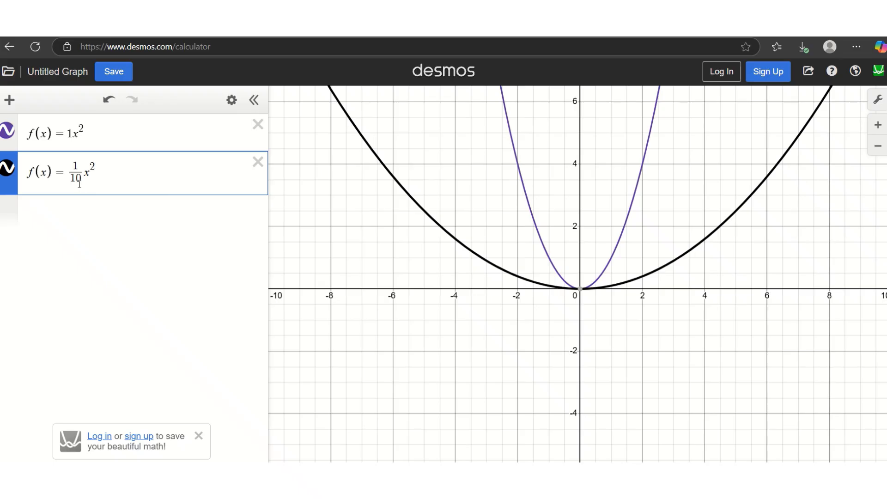
type("0")
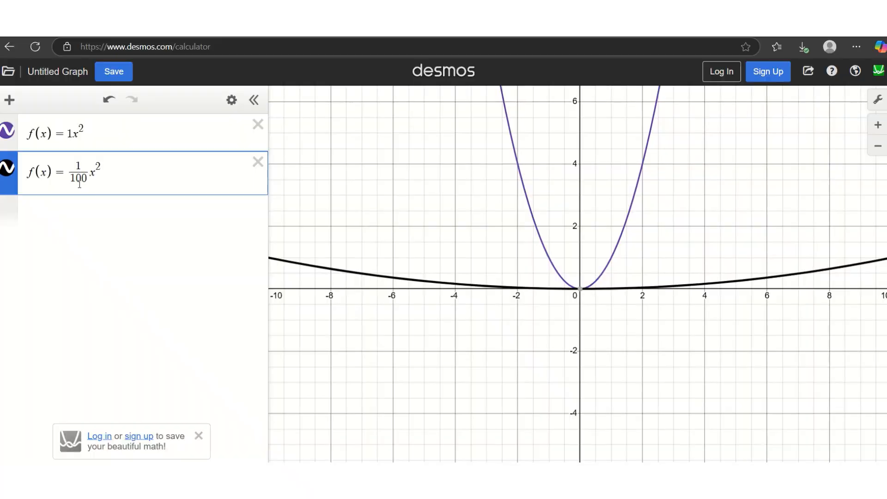
scroll(619, 286, "down", 2)
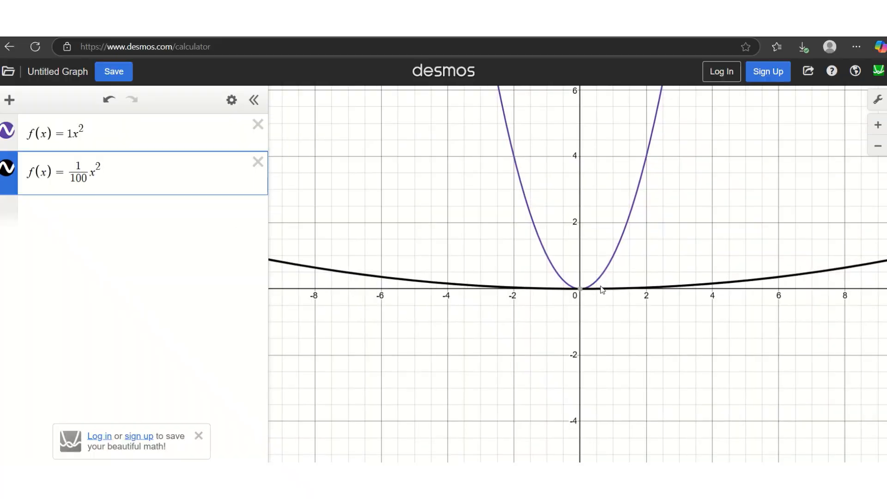
scroll(603, 289, "down", 10)
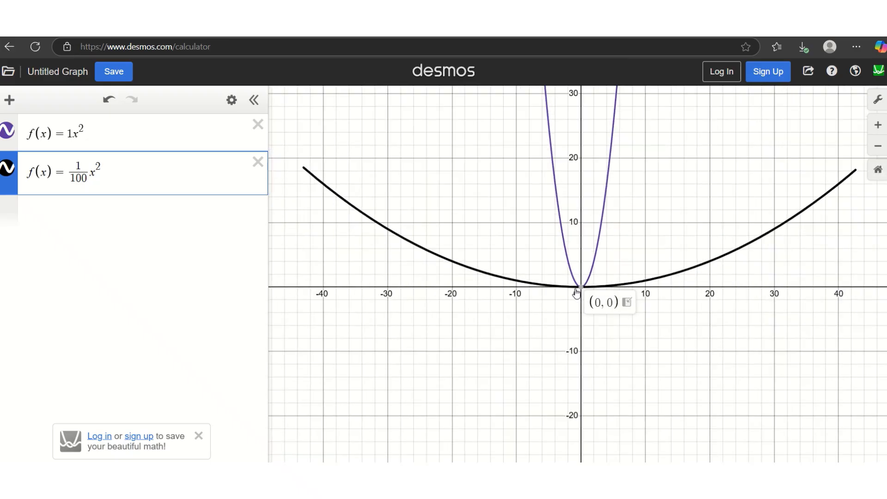
scroll(575, 295, "down", 10)
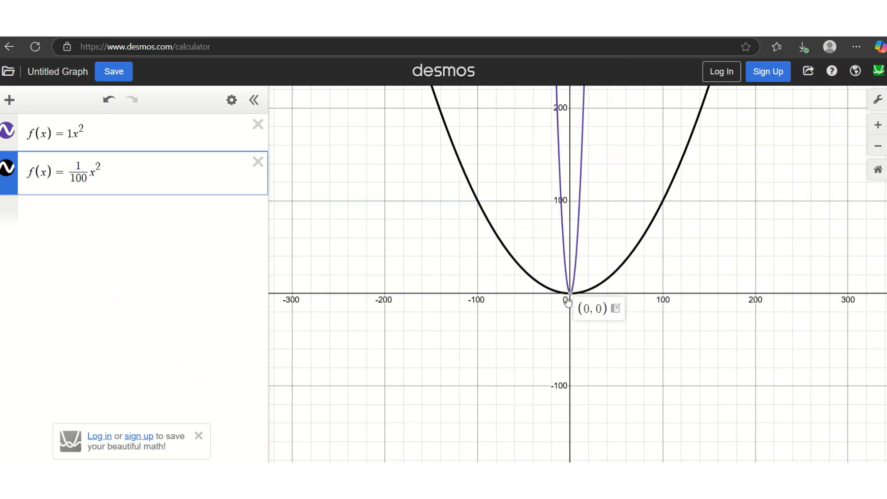
scroll(569, 302, "down", 2)
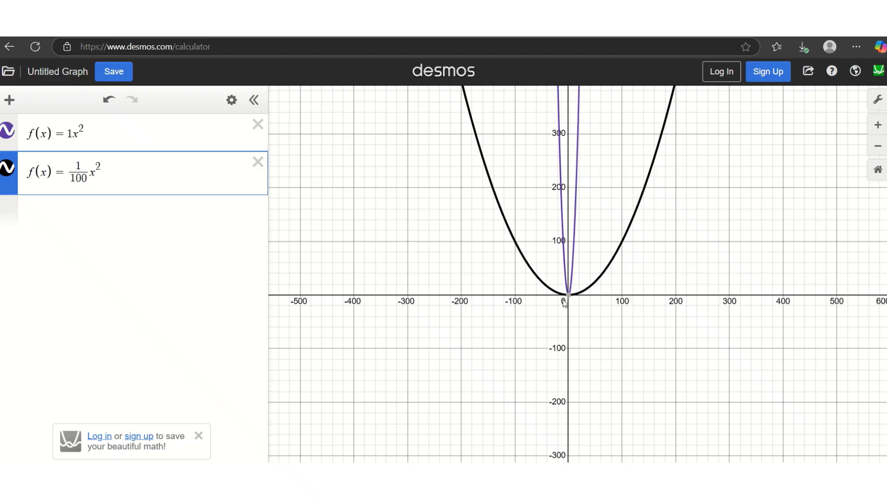
left_click(877, 172)
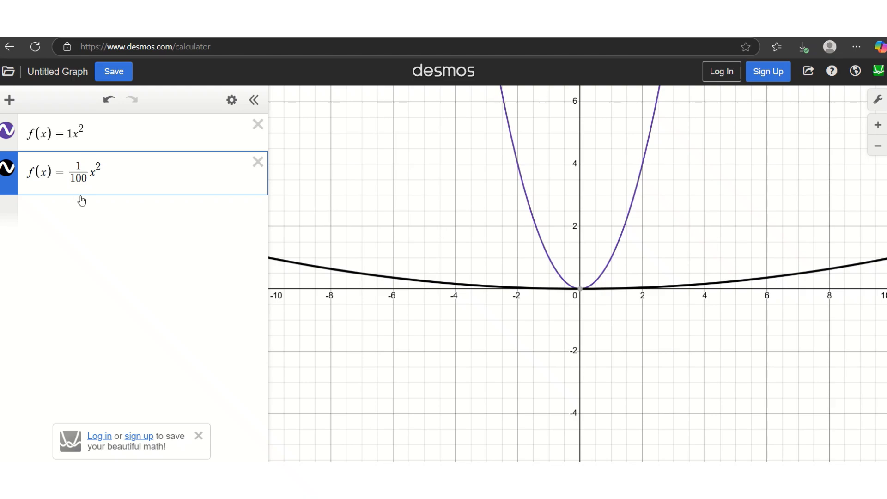
left_click(91, 179)
Step: Briefly make the second expression −(1/10)x², opening downward, then delete it
key("BackSpace")
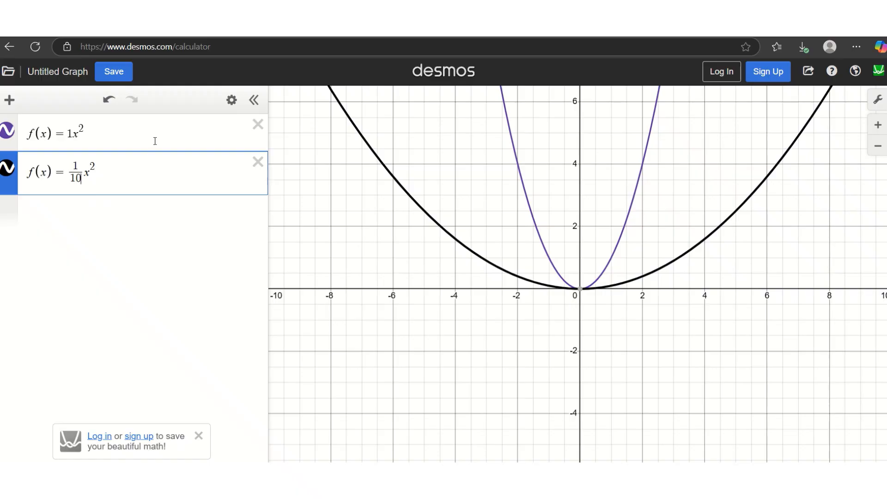
left_click(70, 171)
type("-")
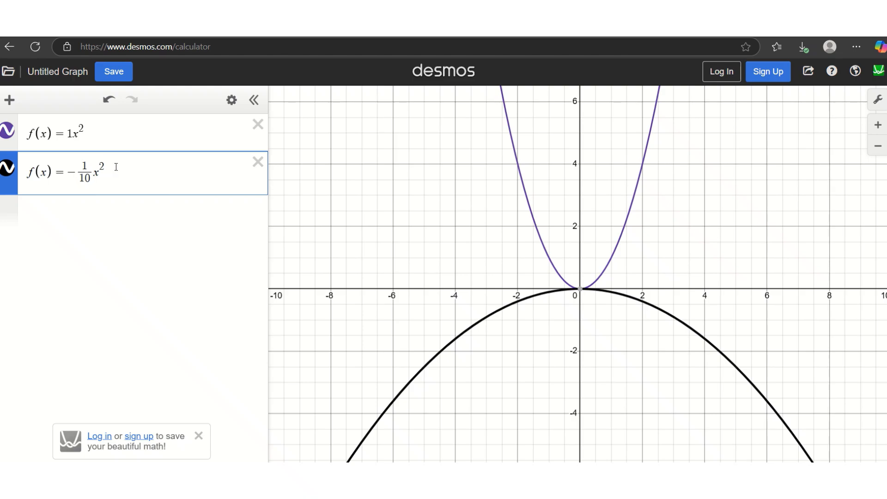
left_click(258, 162)
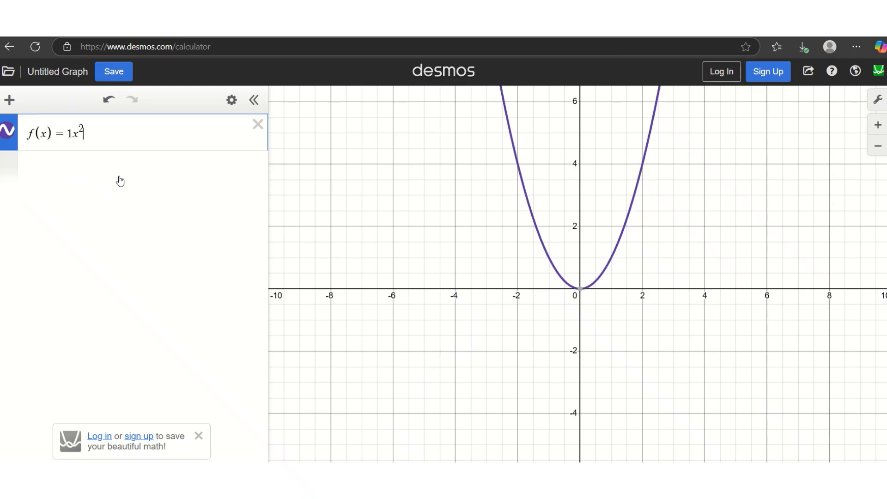
Step: Add a new expression f(x)=−4(x+6)²+4, a narrow downward parabola with vertex (−6, 4)
left_click(119, 180)
type("f")
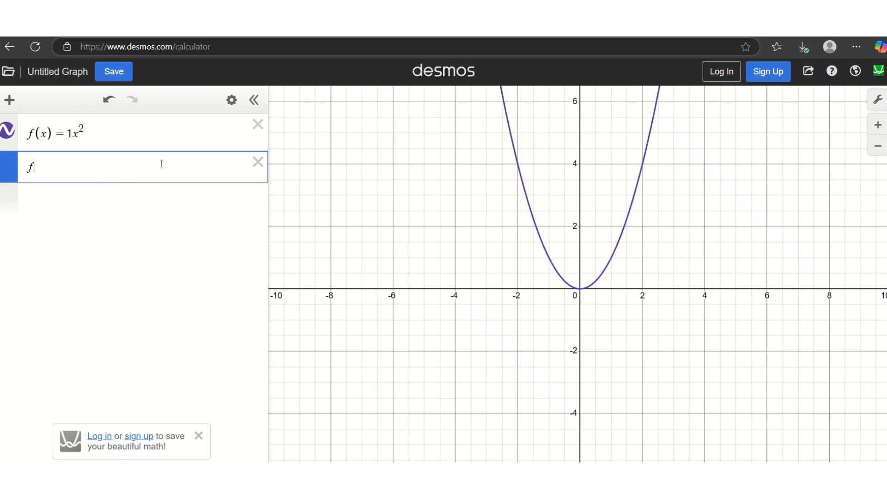
type("(x)=-")
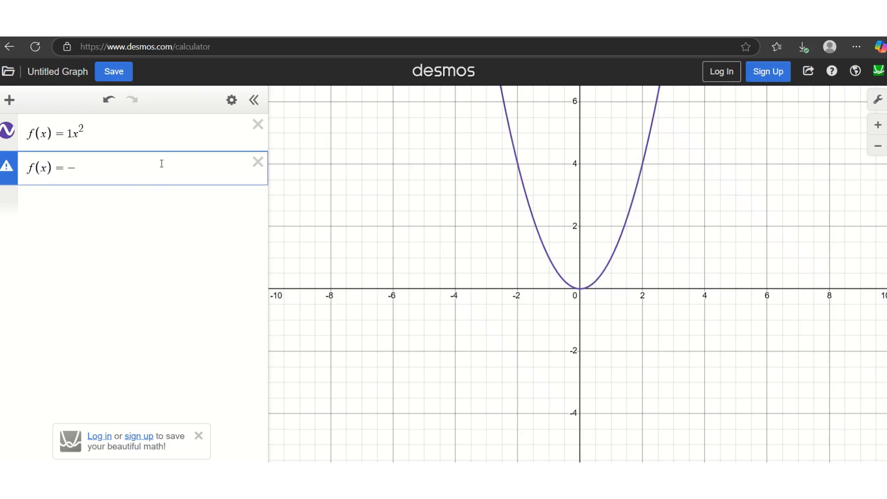
type("4(x+6)")
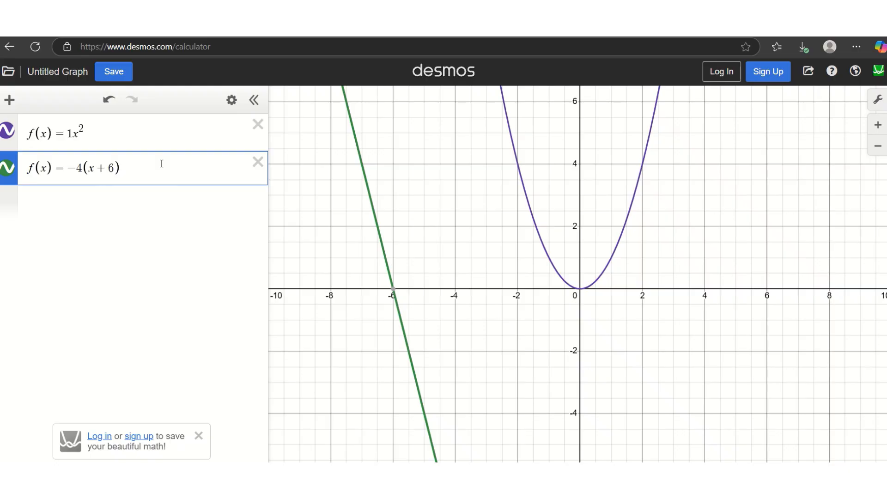
type("^2")
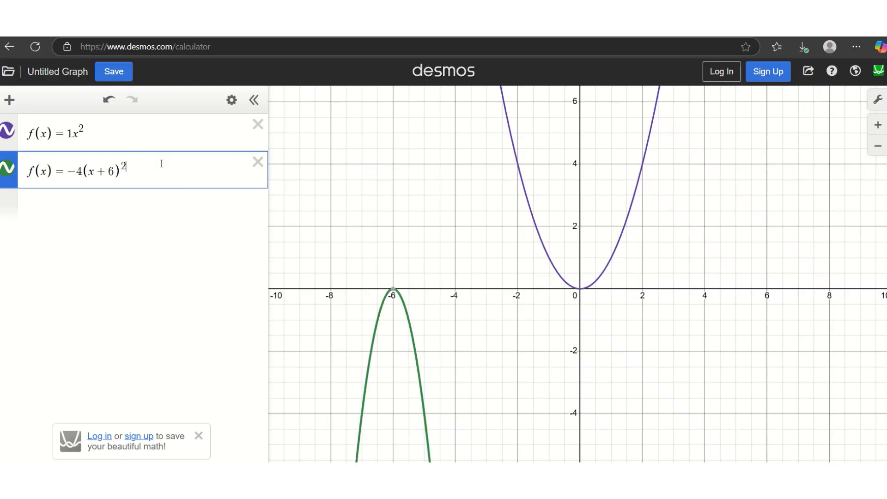
key("Right")
type("+4")
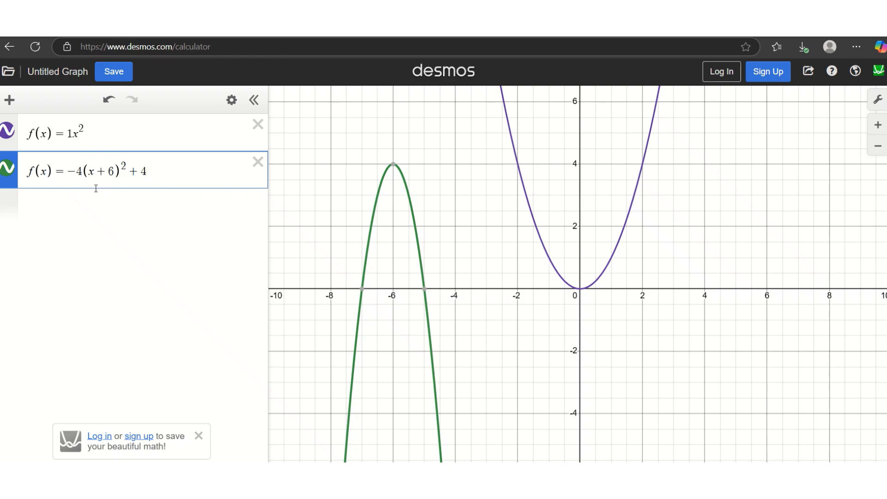
Step: Show the vertex (−6, 4), then change the horizontal shift from +6 to +5
left_click(393, 164)
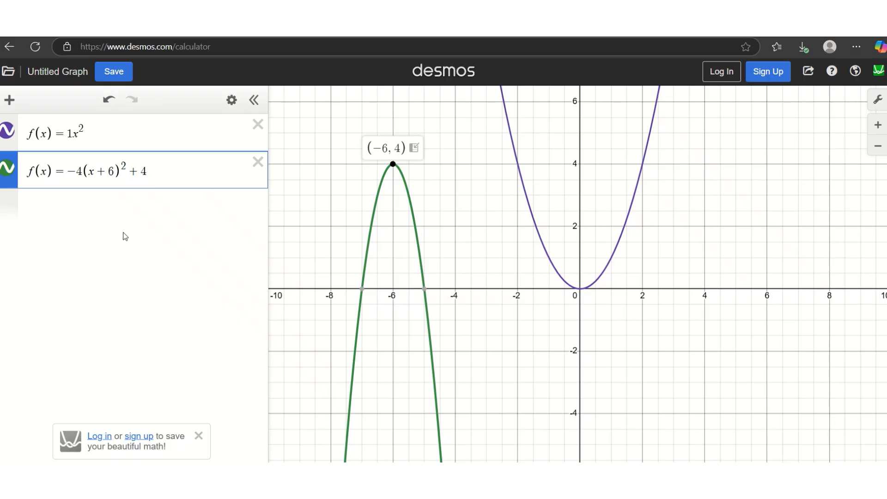
left_click(113, 171)
key("BackSpace")
key("BackSpace")
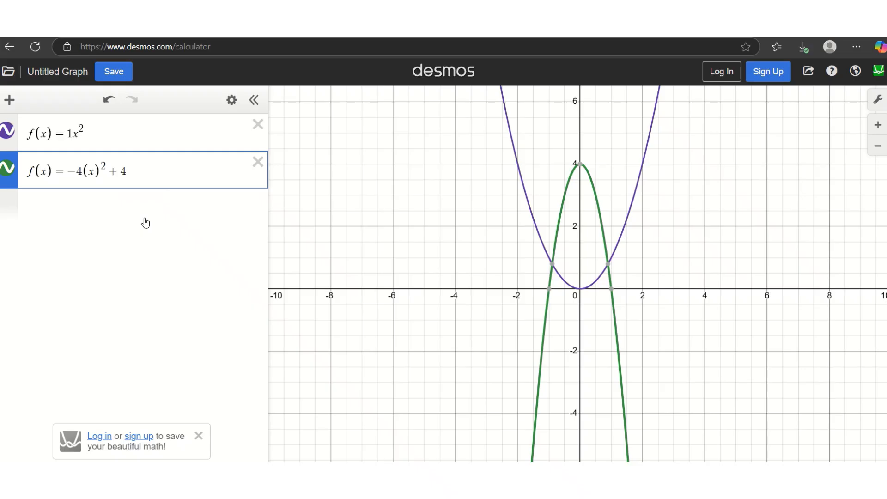
type("+ 5")
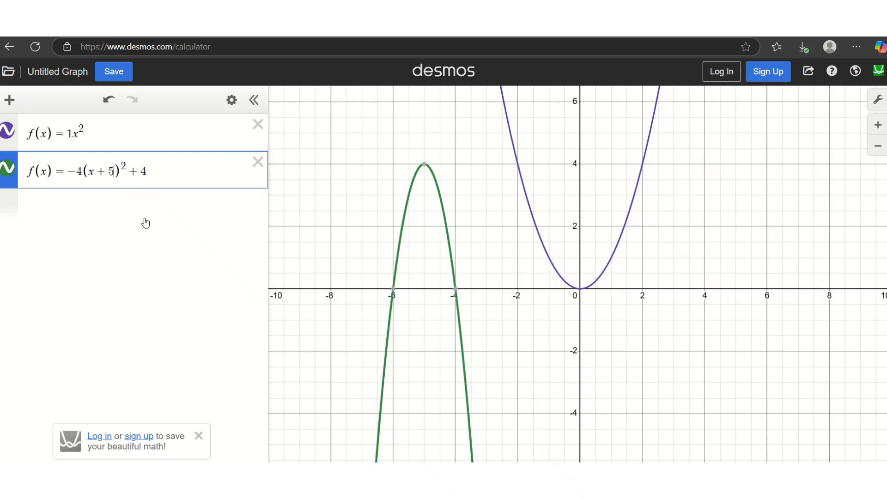
Step: Change +4 to −3 and remove the −4 coefficient, giving f(x)=(x+5)²−3
left_click(153, 171)
key("BackSpace")
key("BackSpace")
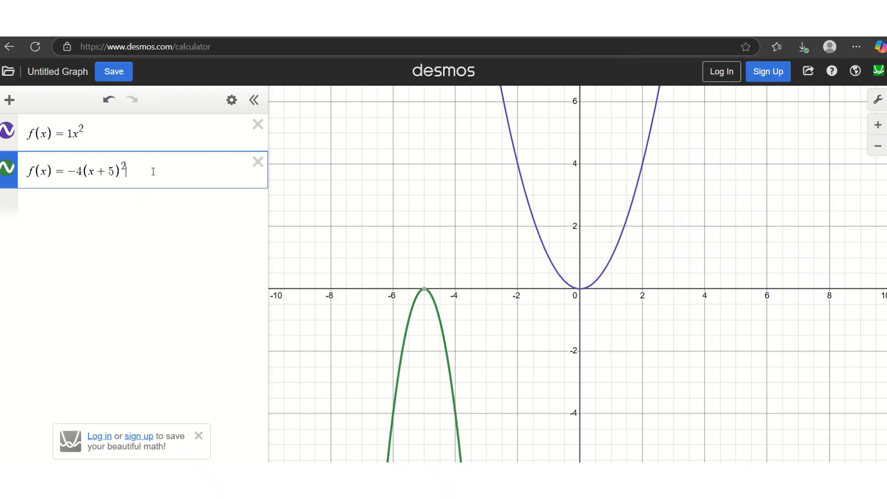
type("-3")
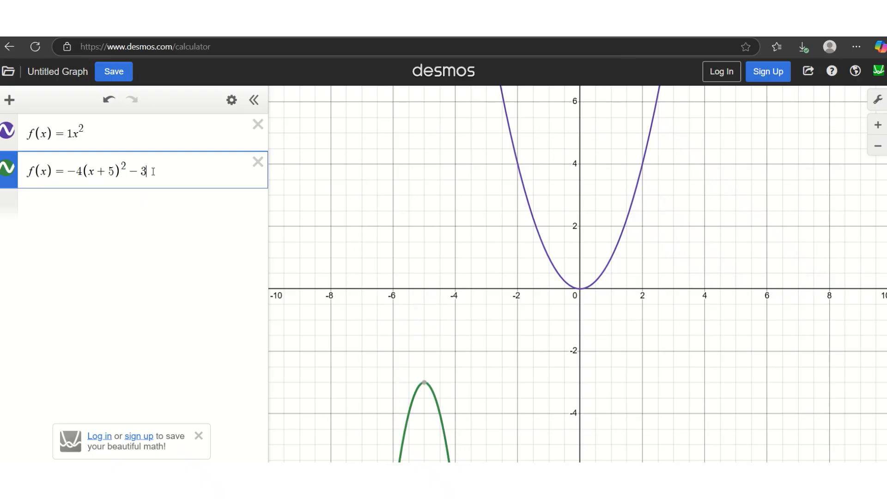
left_click(84, 168)
key("BackSpace")
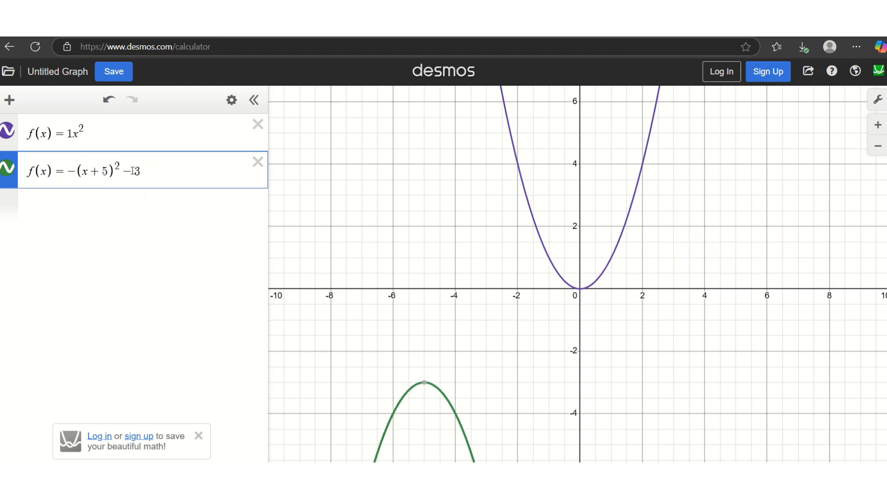
key("BackSpace")
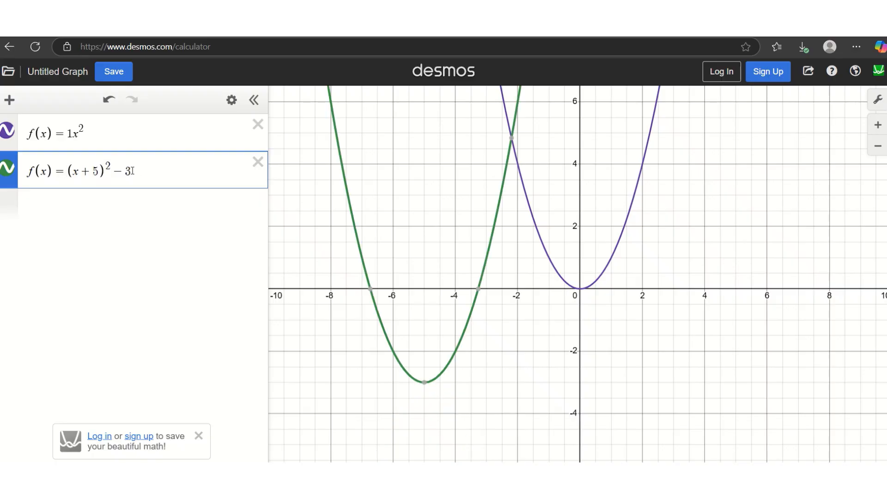